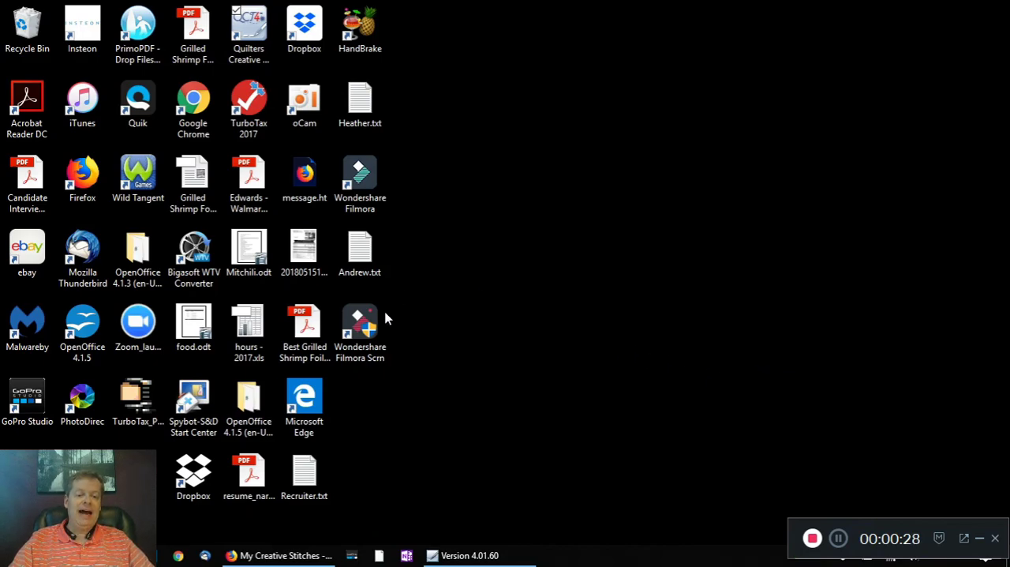
Step: Switch to the My Creative Stitches site in Firefox and browse the $5 Patterns category
{"action": "left_click", "coordinate": [285, 558]}
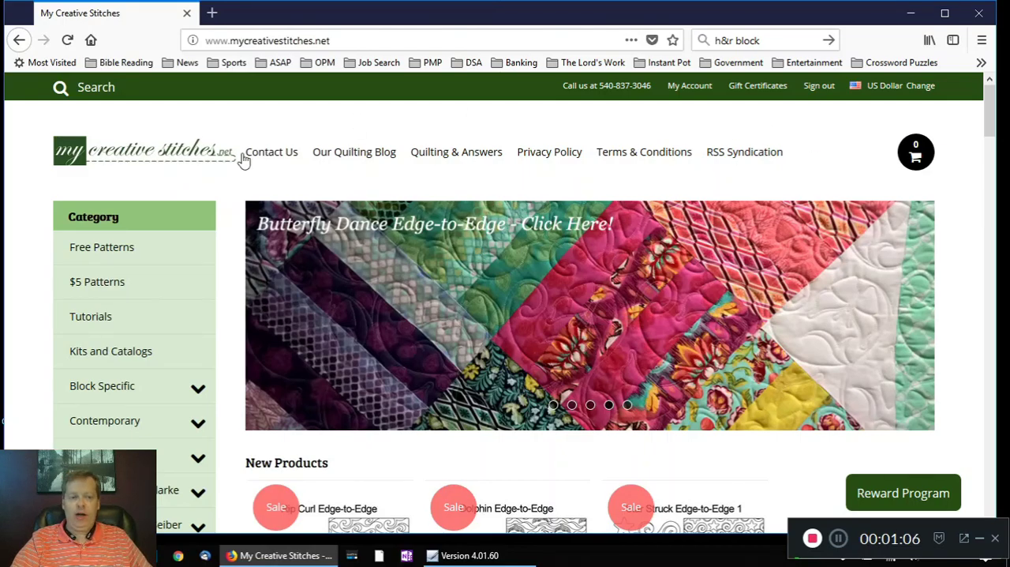
{"action": "left_click", "coordinate": [93, 284]}
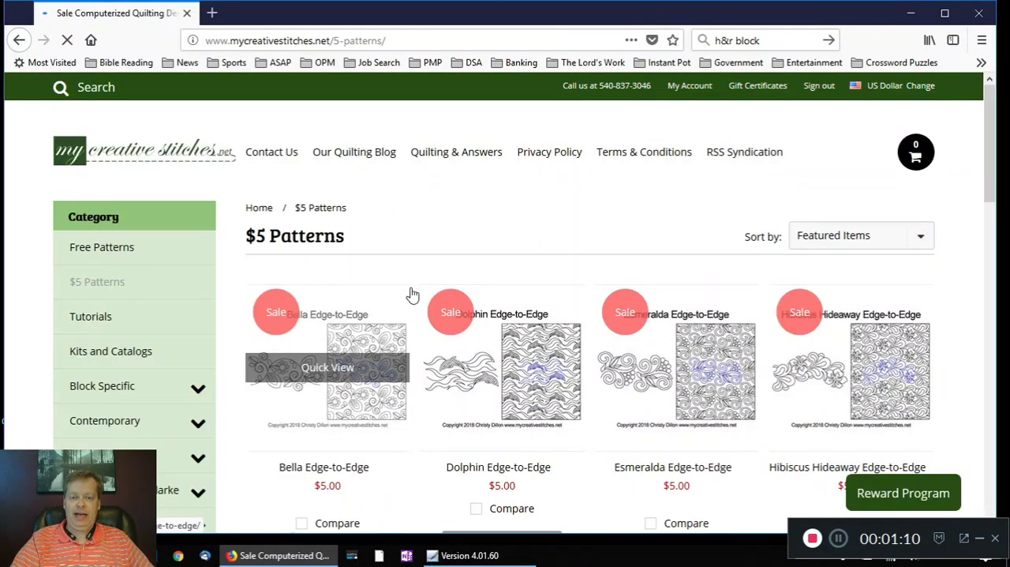
{"action": "scroll", "coordinate": [412, 292], "scroll_direction": "down", "scroll_amount": 2}
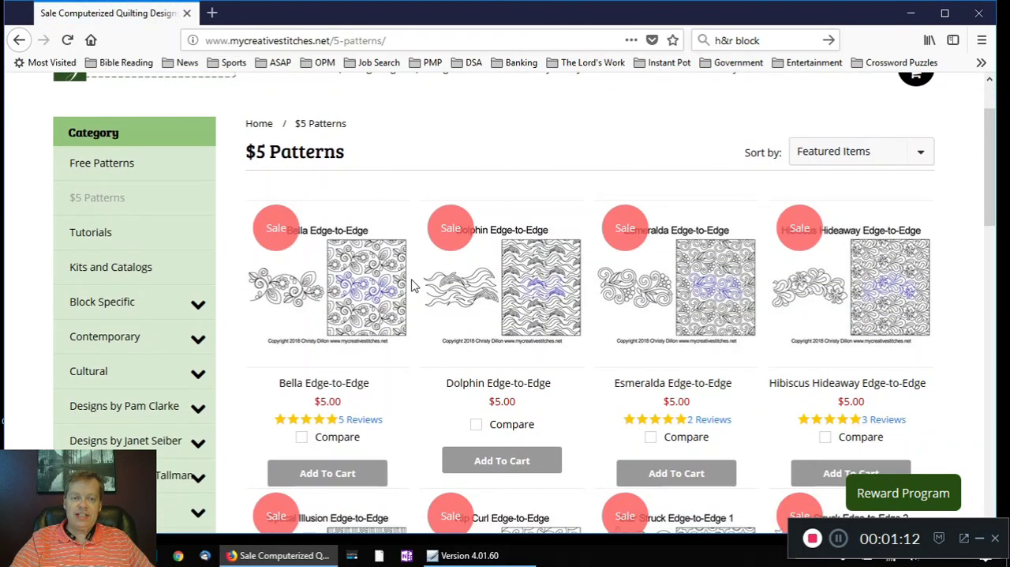
{"action": "scroll", "coordinate": [412, 286], "scroll_direction": "down", "scroll_amount": 2}
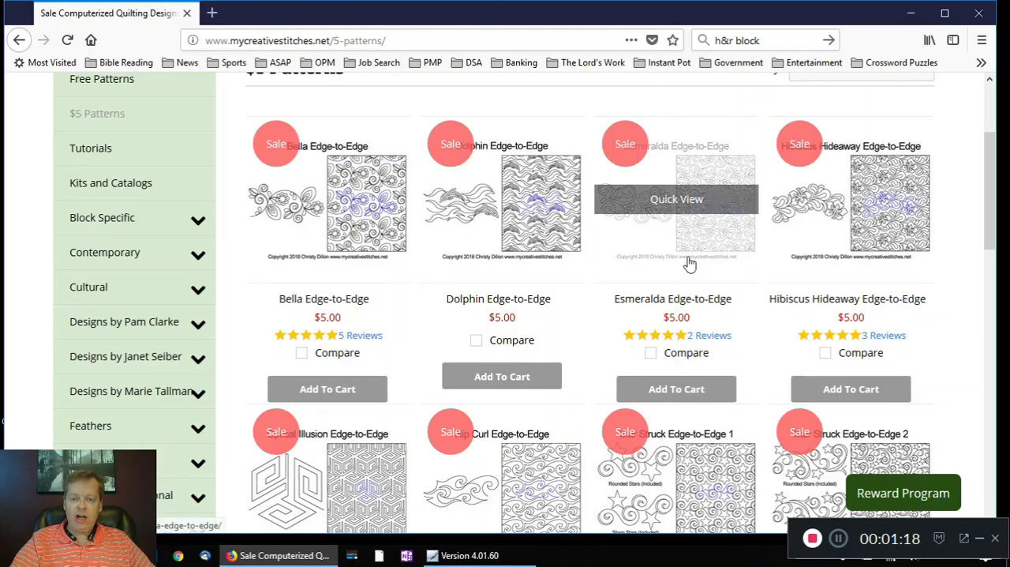
{"action": "scroll", "coordinate": [689, 264], "scroll_direction": "down", "scroll_amount": 3}
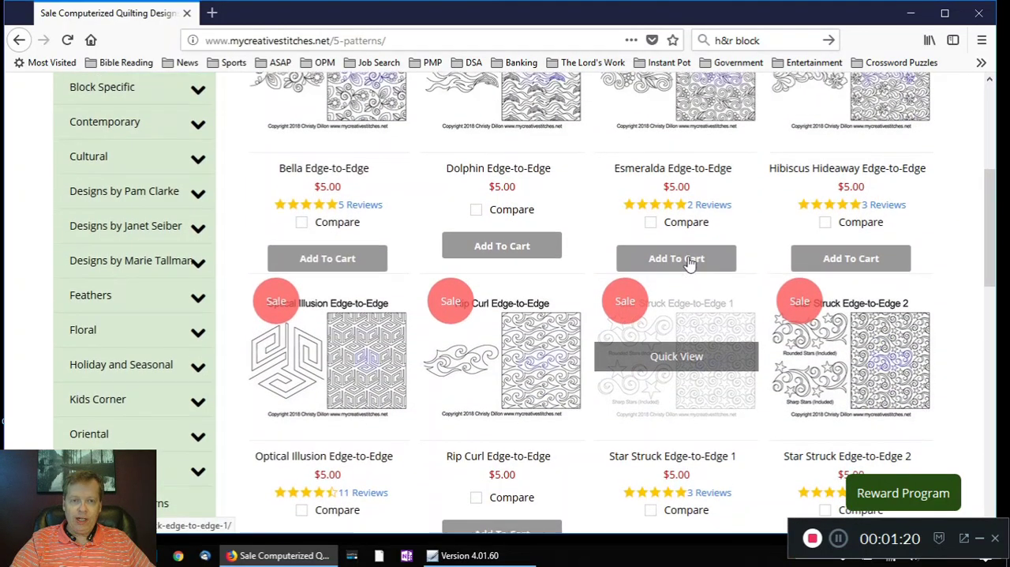
{"action": "scroll", "coordinate": [689, 265], "scroll_direction": "down", "scroll_amount": 3}
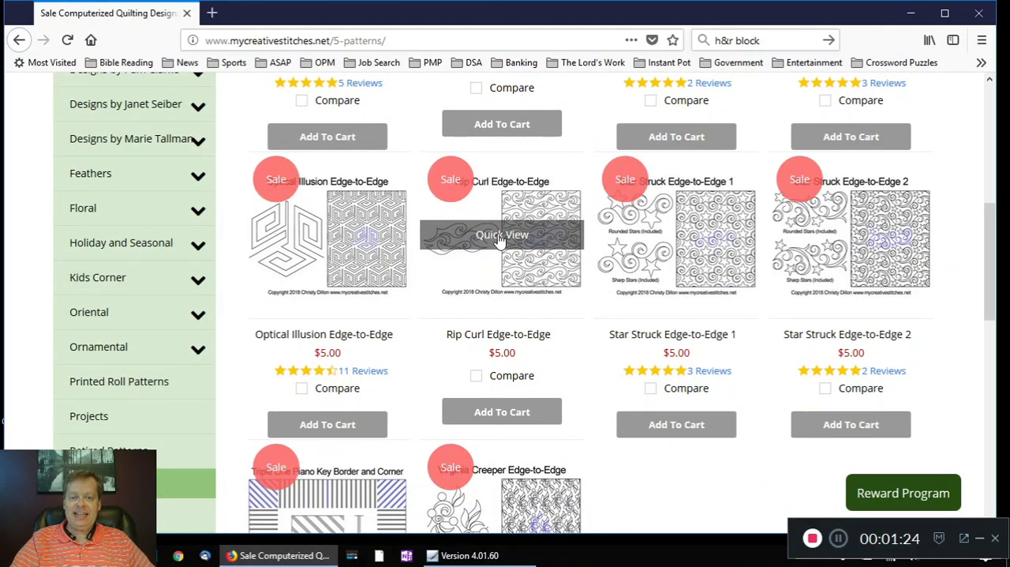
Step: Add the Rip Curl Edge-to-Edge pattern to the cart from its quick view and continue shopping
{"action": "left_click", "coordinate": [498, 240]}
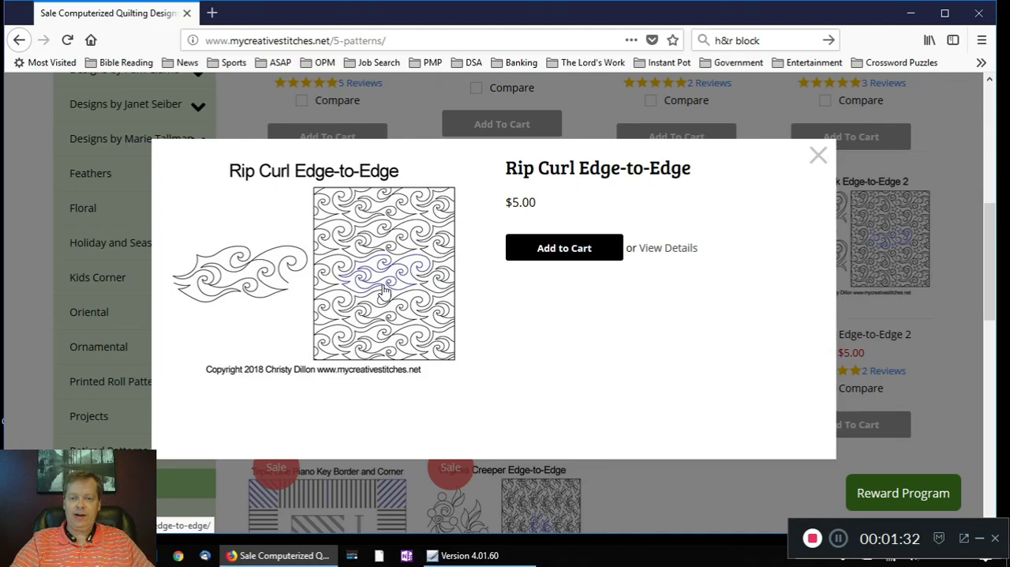
{"action": "left_click", "coordinate": [581, 255]}
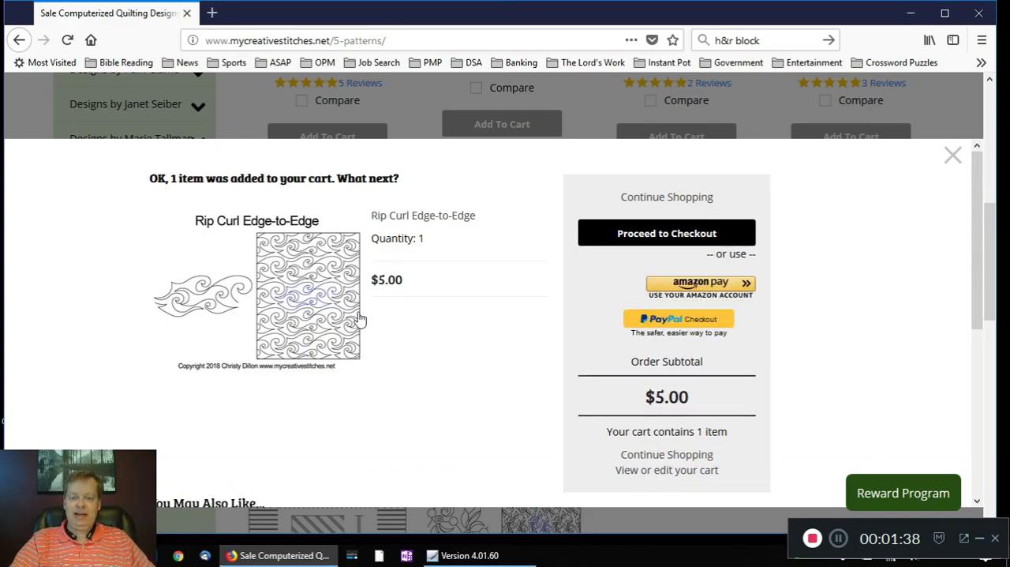
{"action": "left_click", "coordinate": [657, 198]}
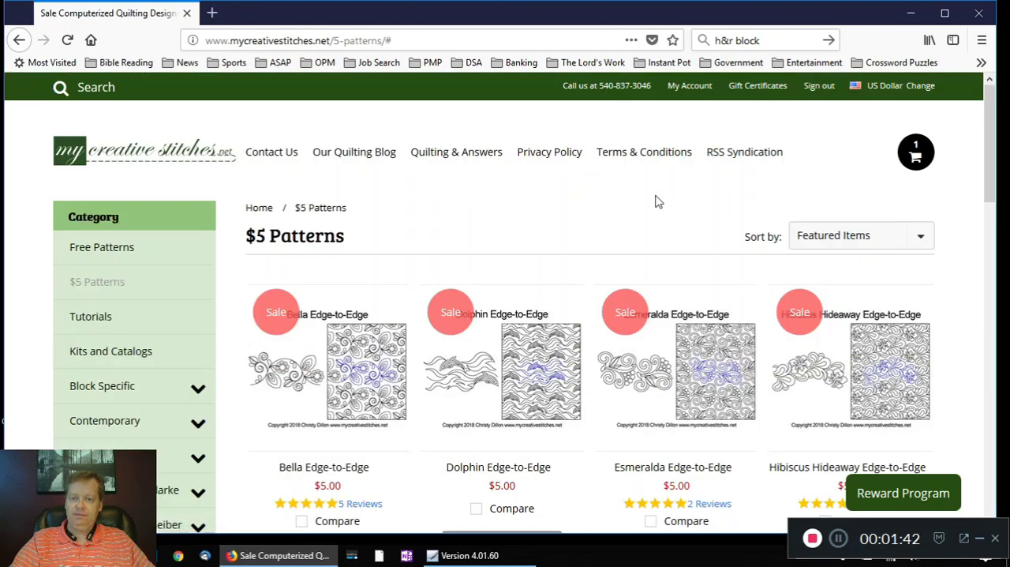
Step: Add the Virginia Creeper Edge-to-Edge pattern to the cart from its quick view
{"action": "scroll", "coordinate": [585, 270], "scroll_direction": "down", "scroll_amount": 5}
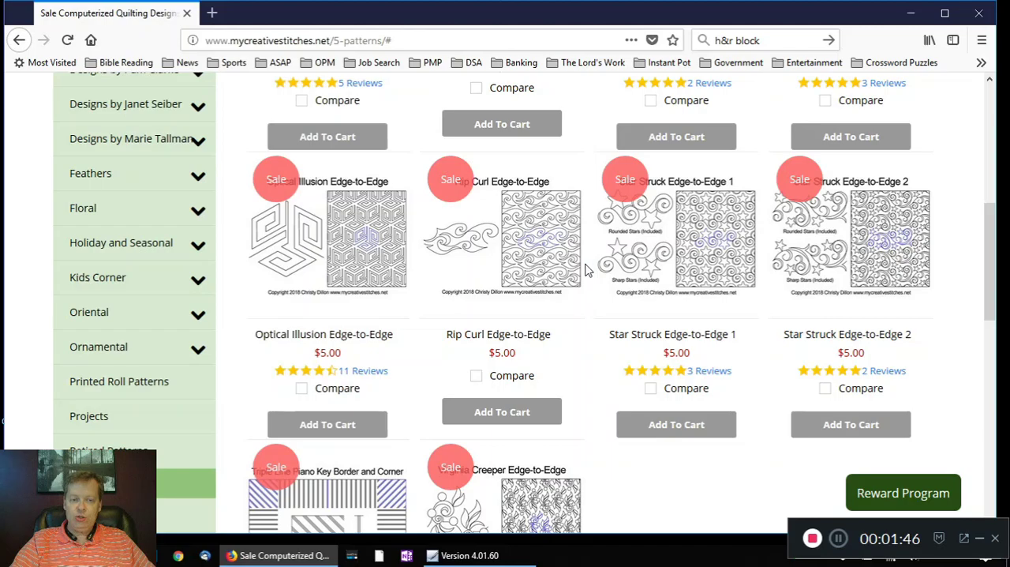
{"action": "scroll", "coordinate": [586, 270], "scroll_direction": "down", "scroll_amount": 4}
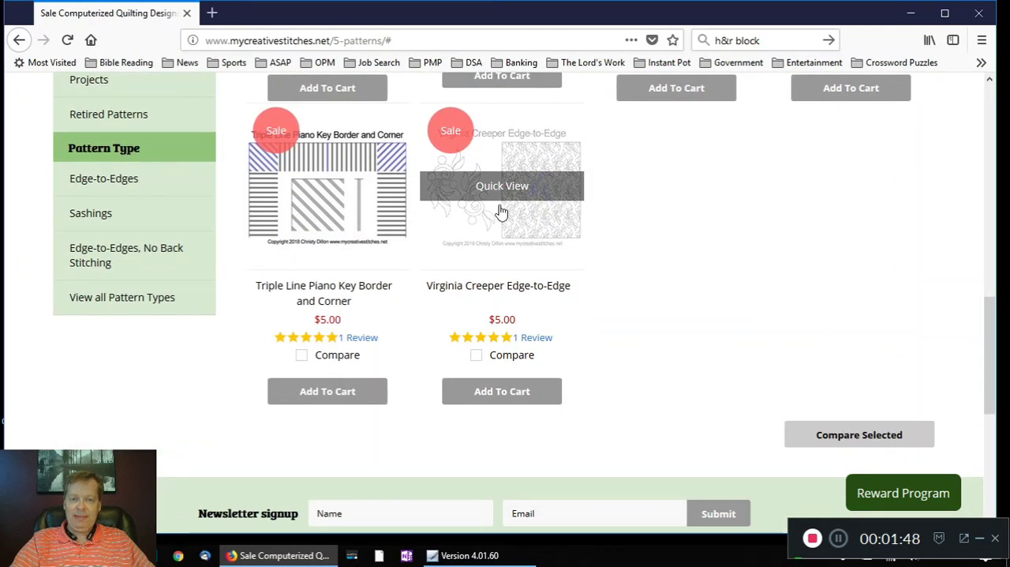
{"action": "mouse_move", "coordinate": [500, 194]}
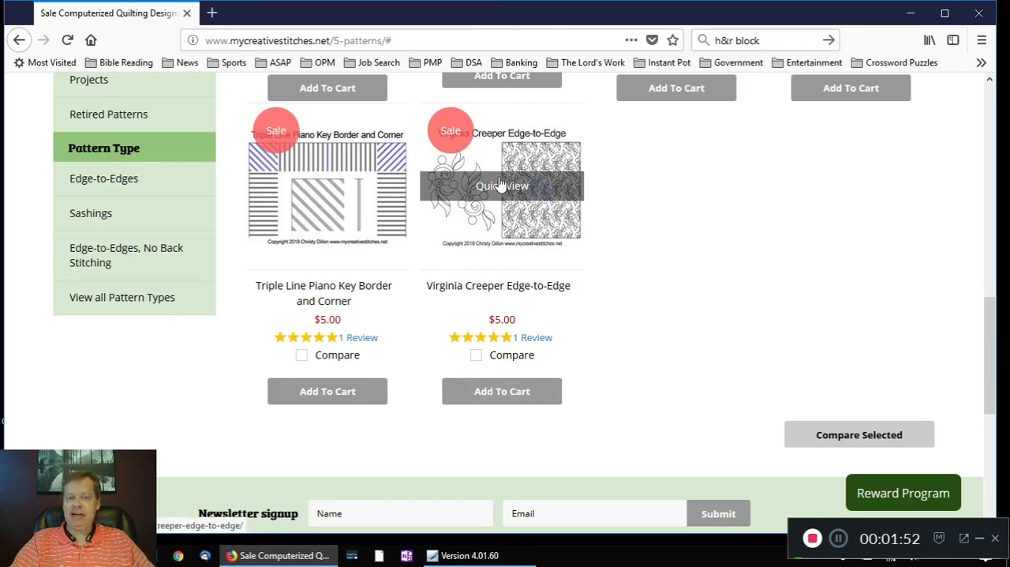
{"action": "left_click", "coordinate": [505, 188]}
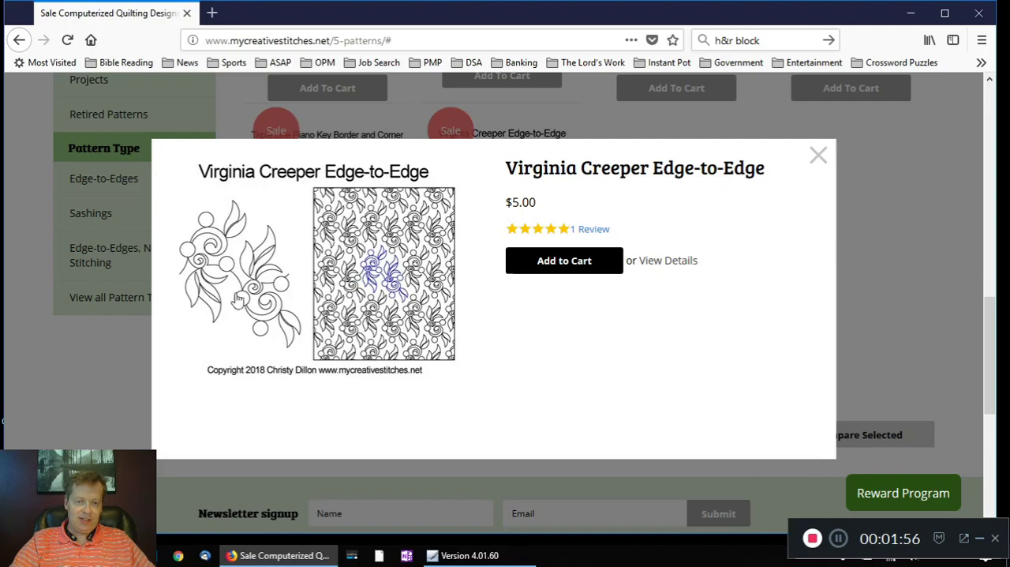
{"action": "left_click", "coordinate": [565, 267]}
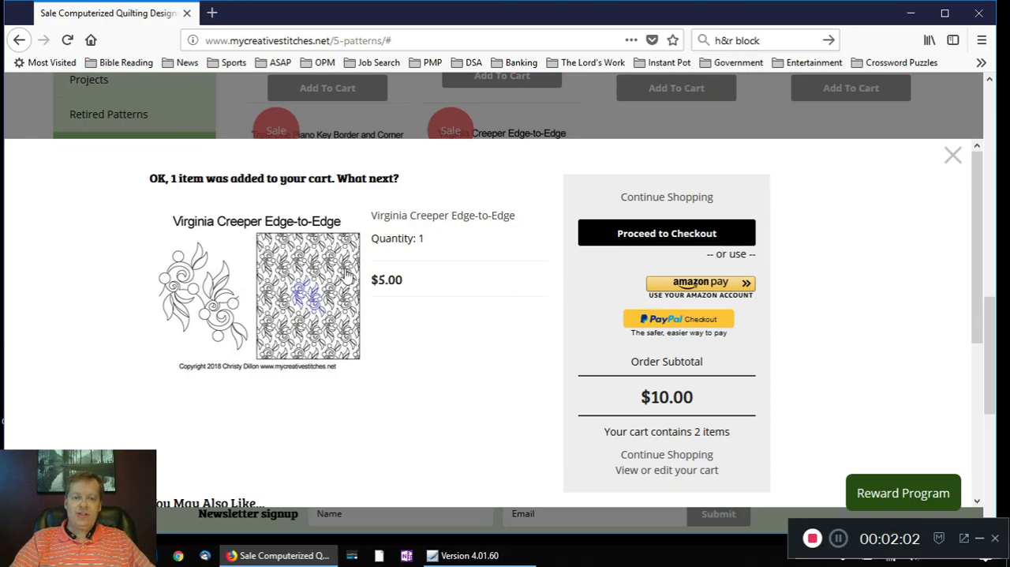
Step: Proceed to checkout with the two patterns in the cart
{"action": "scroll", "coordinate": [316, 297], "scroll_direction": "down", "scroll_amount": 1}
{"action": "scroll", "coordinate": [315, 295], "scroll_direction": "down", "scroll_amount": 2}
{"action": "scroll", "coordinate": [316, 295], "scroll_direction": "up", "scroll_amount": 4}
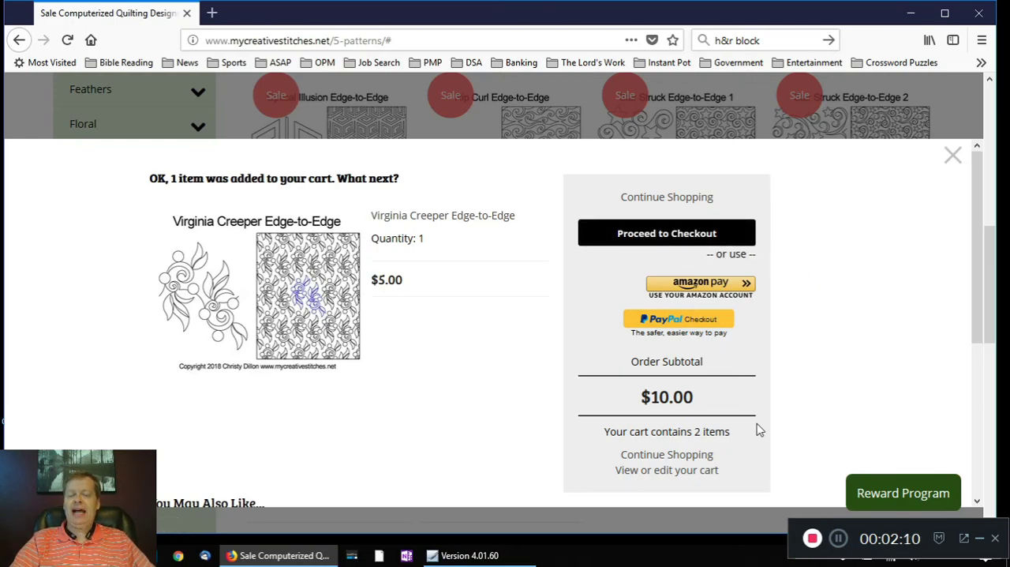
{"action": "left_click", "coordinate": [659, 235]}
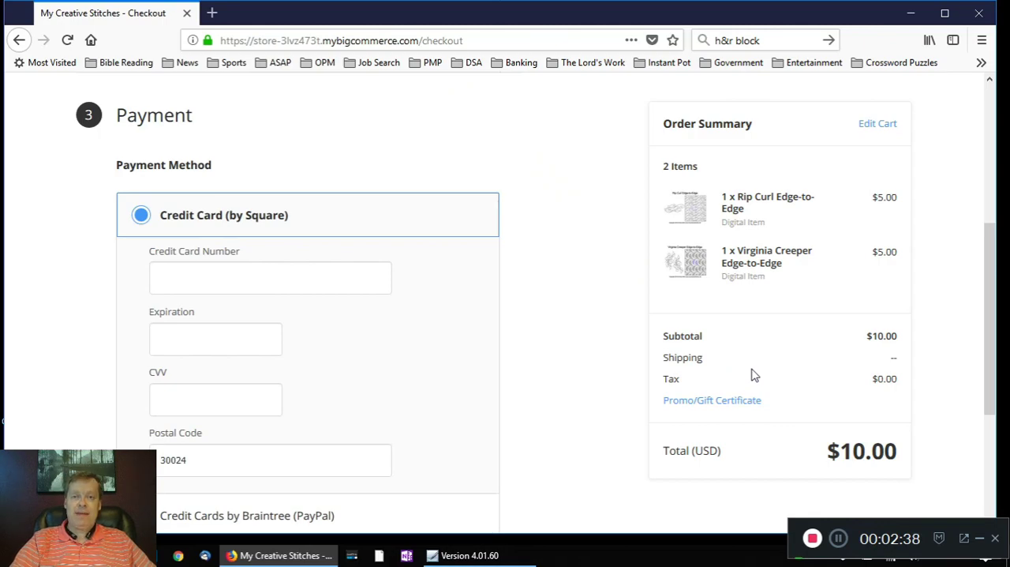
{"action": "left_click", "coordinate": [838, 538]}
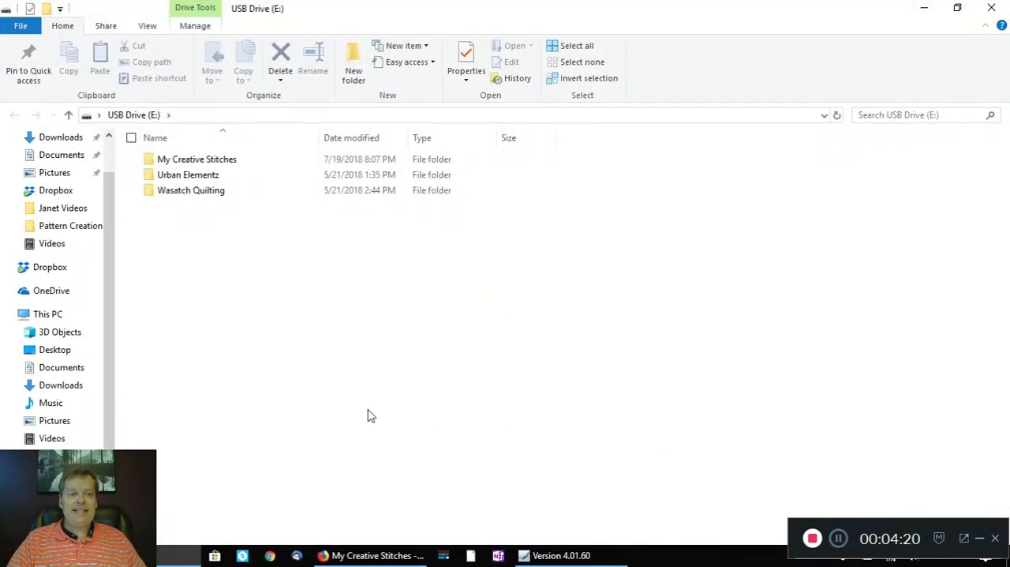
Step: Look through the Wasatch Quilting, Urban Elementz and My Creative Stitches folders on the USB drive
{"action": "scroll", "coordinate": [107, 406], "scroll_direction": "down", "scroll_amount": 2}
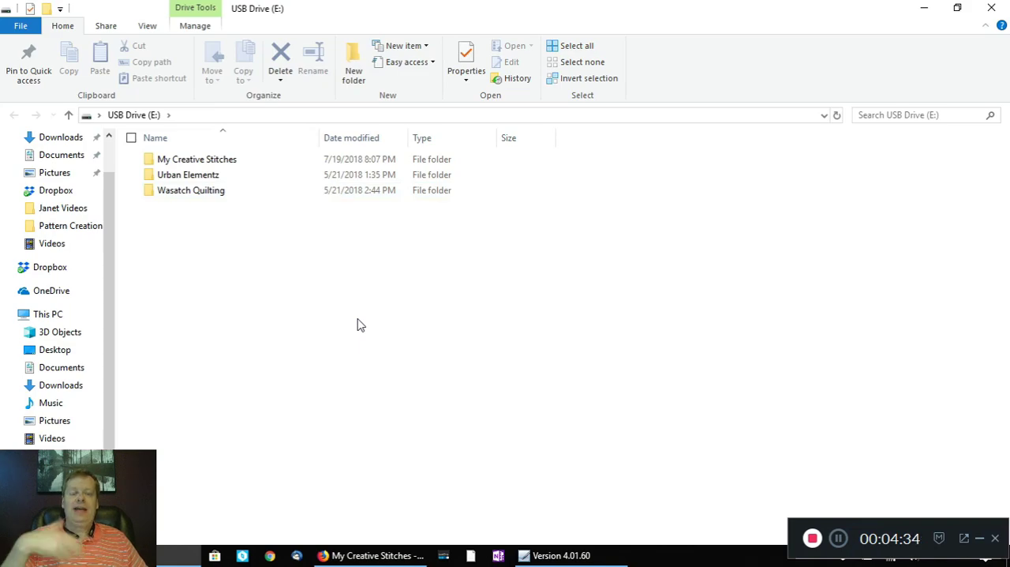
{"action": "double_click", "coordinate": [208, 192]}
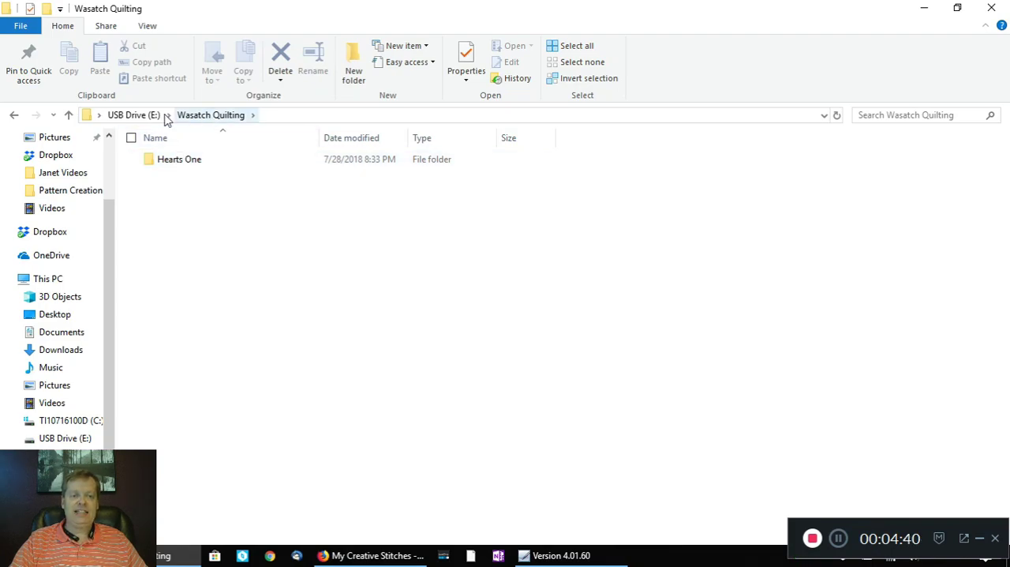
{"action": "left_click", "coordinate": [134, 115]}
{"action": "double_click", "coordinate": [183, 174]}
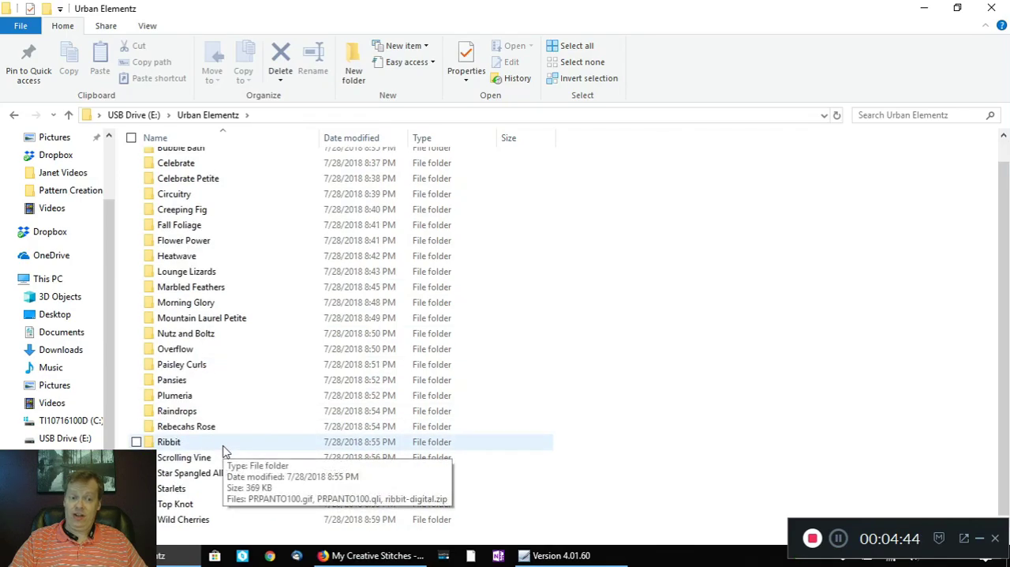
{"action": "left_click", "coordinate": [135, 115]}
{"action": "double_click", "coordinate": [197, 161]}
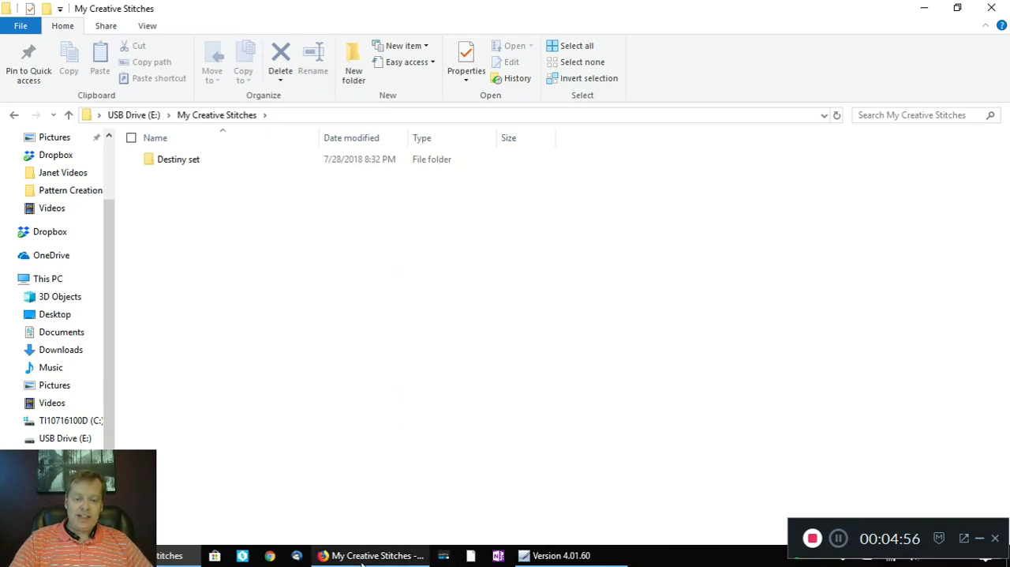
Step: Switch to Firefox, open the Virginia Creeper downloads from the order confirmation, and choose to save virginia-creeper-e2e.zip to disk
{"action": "mouse_move", "coordinate": [362, 561]}
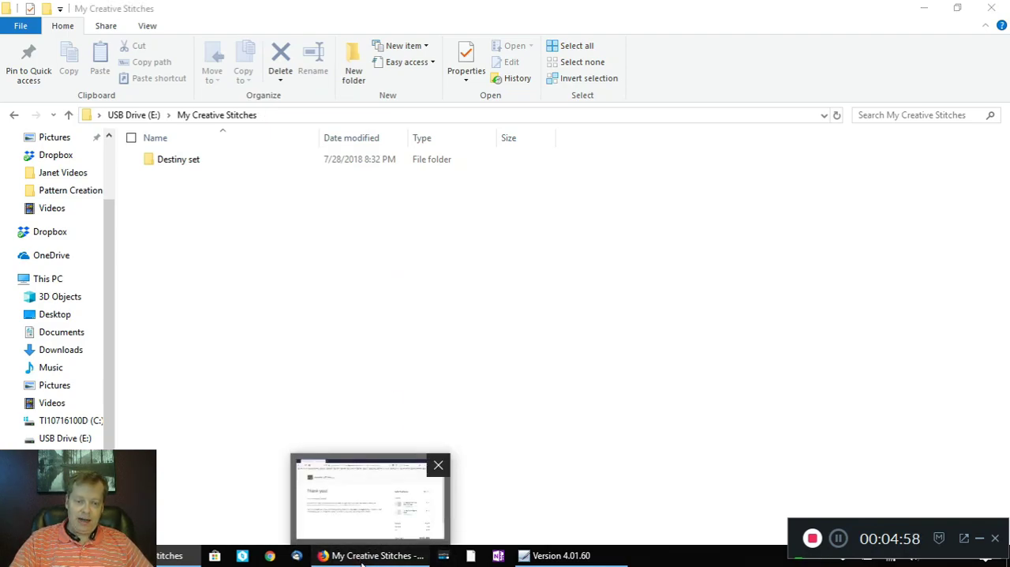
{"action": "left_click", "coordinate": [361, 557]}
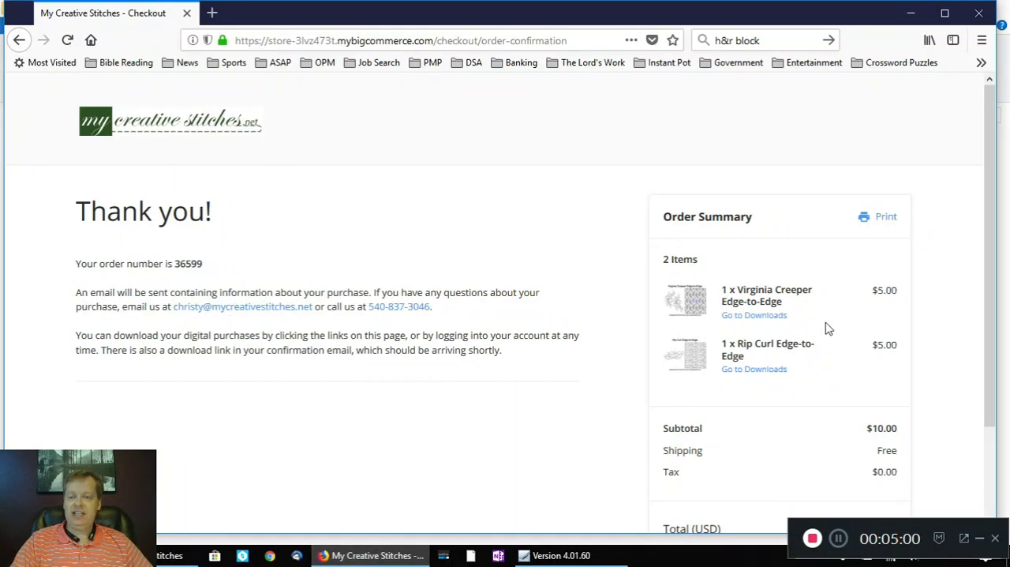
{"action": "left_click", "coordinate": [762, 322]}
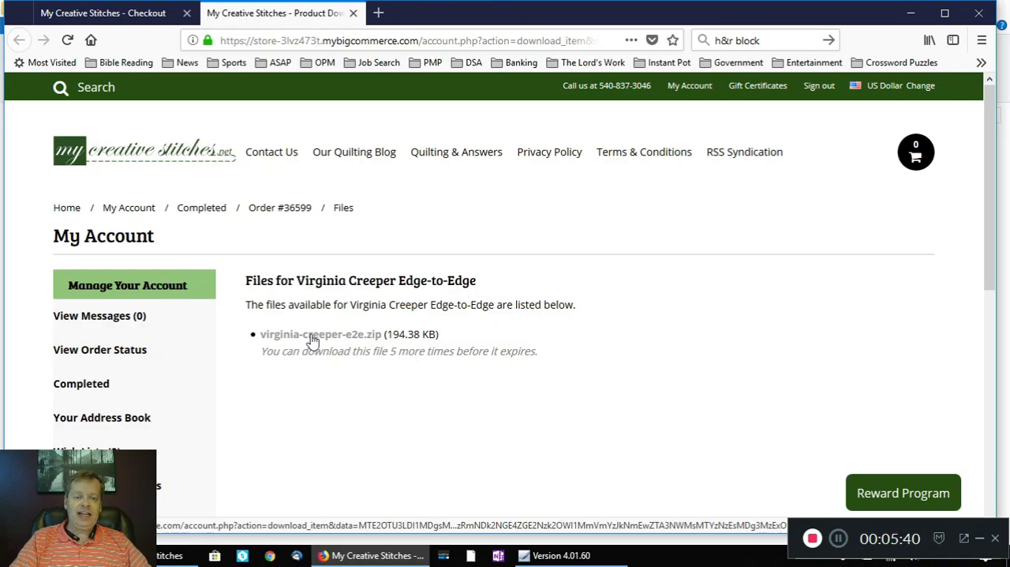
{"action": "left_click", "coordinate": [312, 338]}
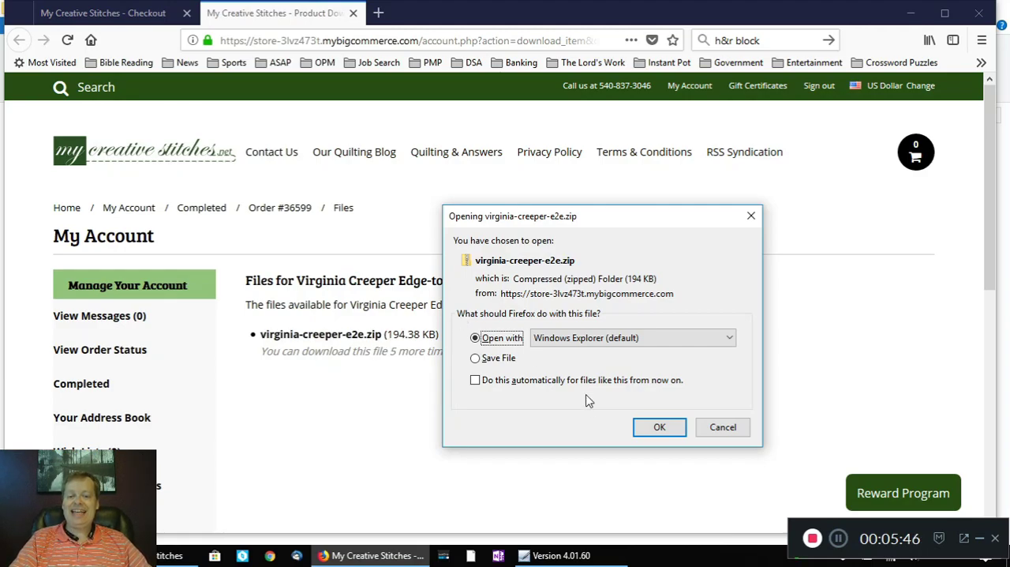
{"action": "left_click", "coordinate": [477, 360]}
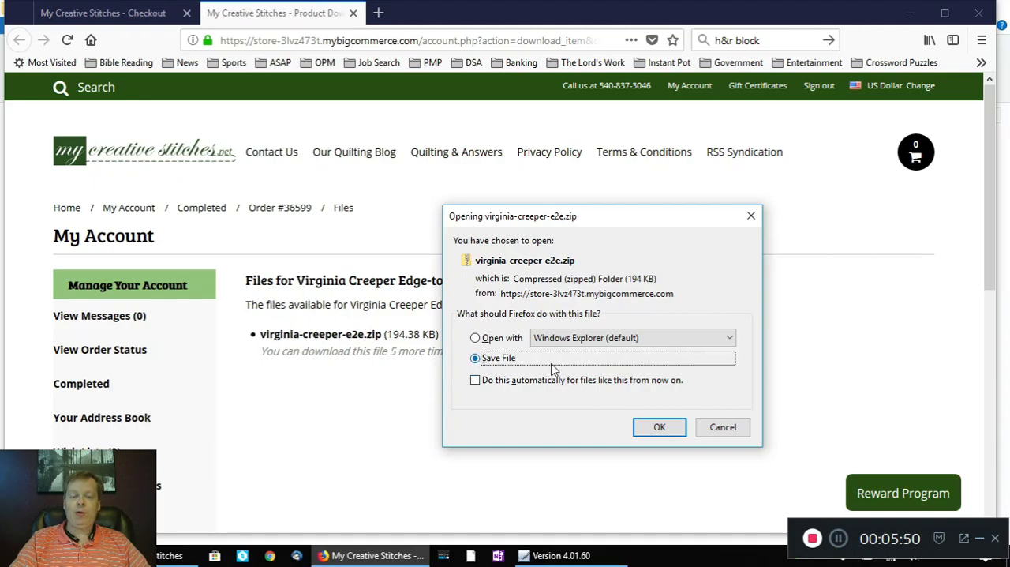
{"action": "left_click", "coordinate": [662, 431]}
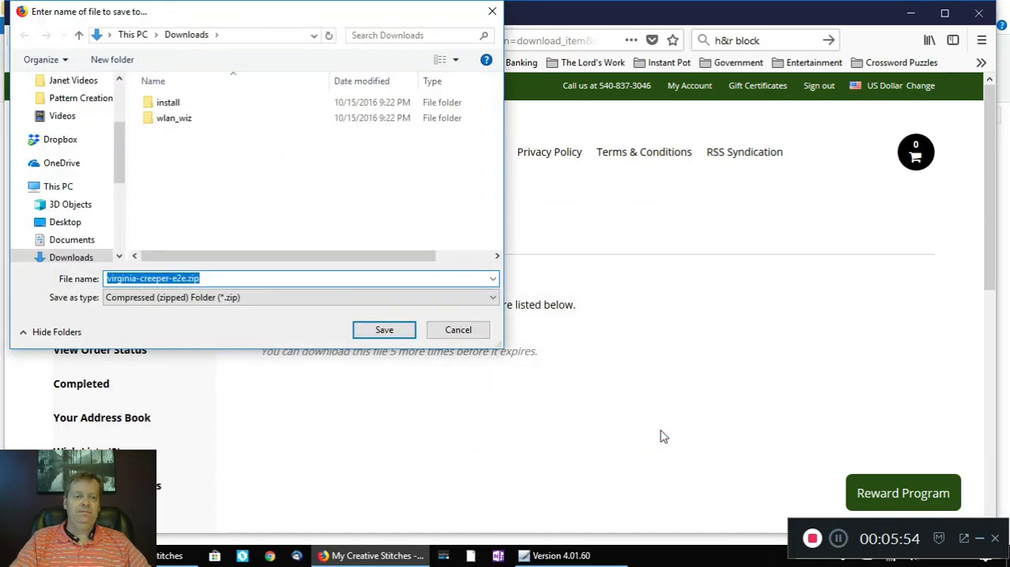
Step: Create a Virginia Creeper folder inside My Creative Stitches on the USB drive and save virginia-creeper-e2e.zip in it
{"action": "left_click_drag", "start_coordinate": [119, 163], "coordinate": [118, 227]}
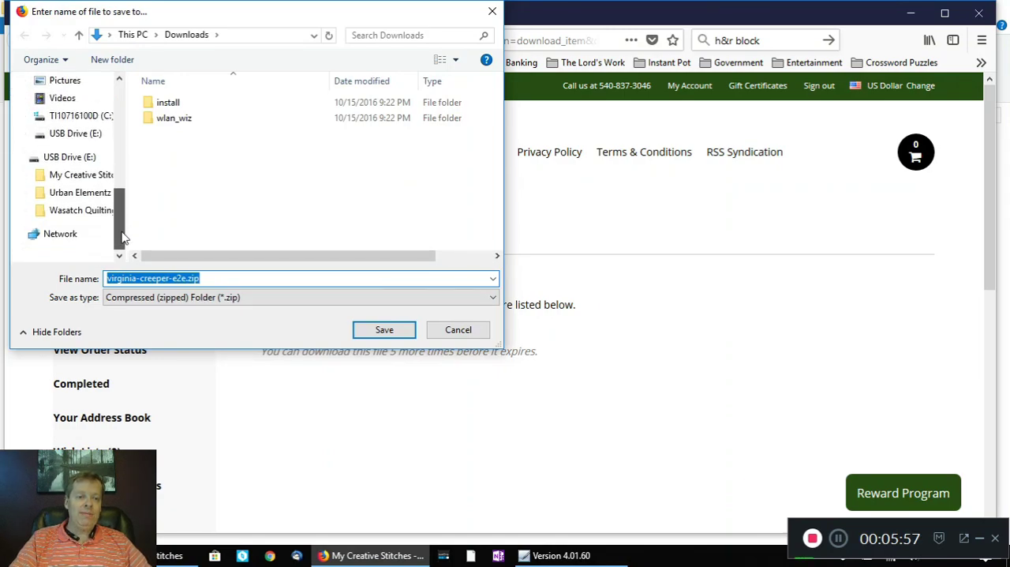
{"action": "left_click", "coordinate": [85, 179]}
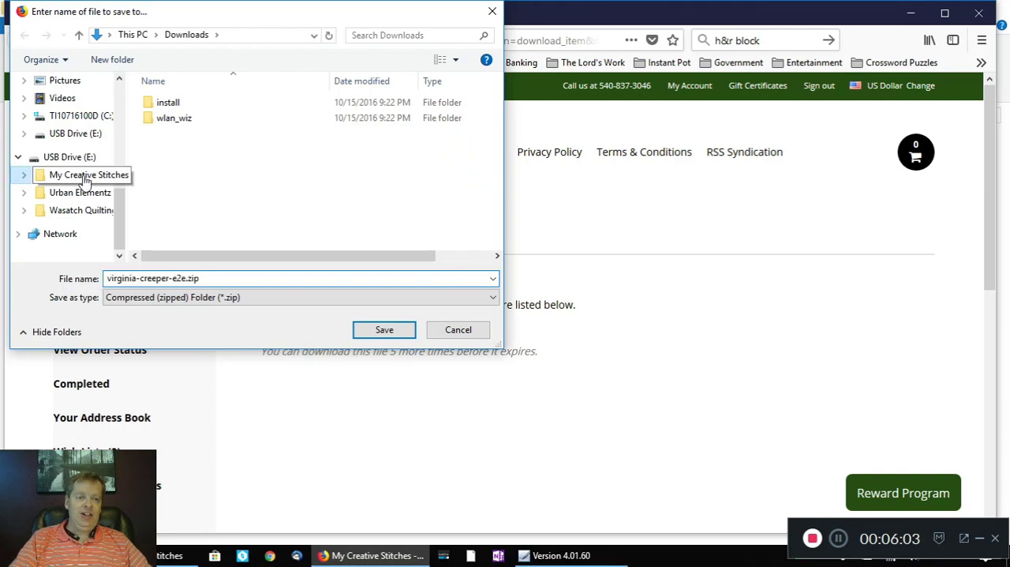
{"action": "right_click", "coordinate": [354, 175]}
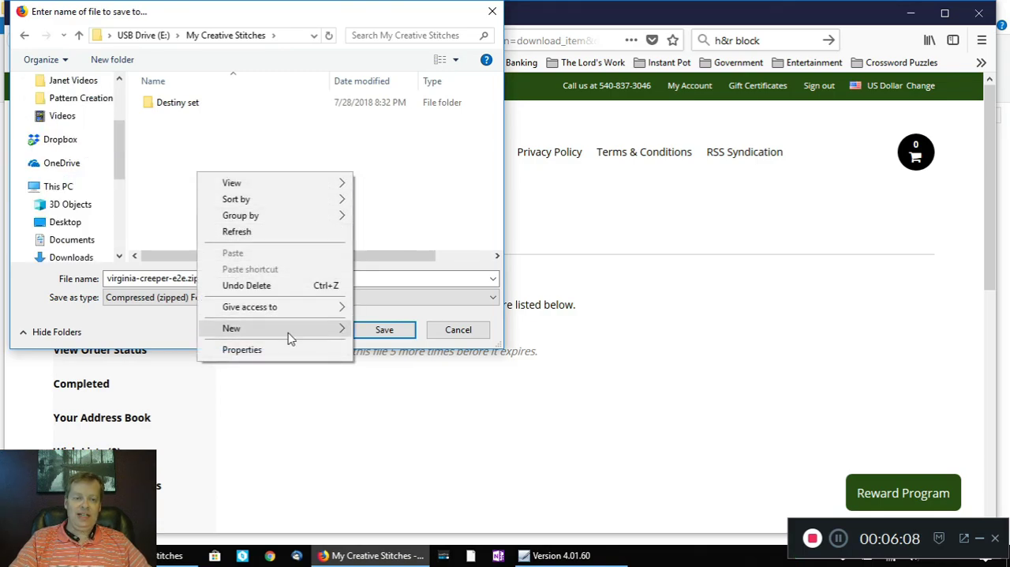
{"action": "mouse_move", "coordinate": [293, 336]}
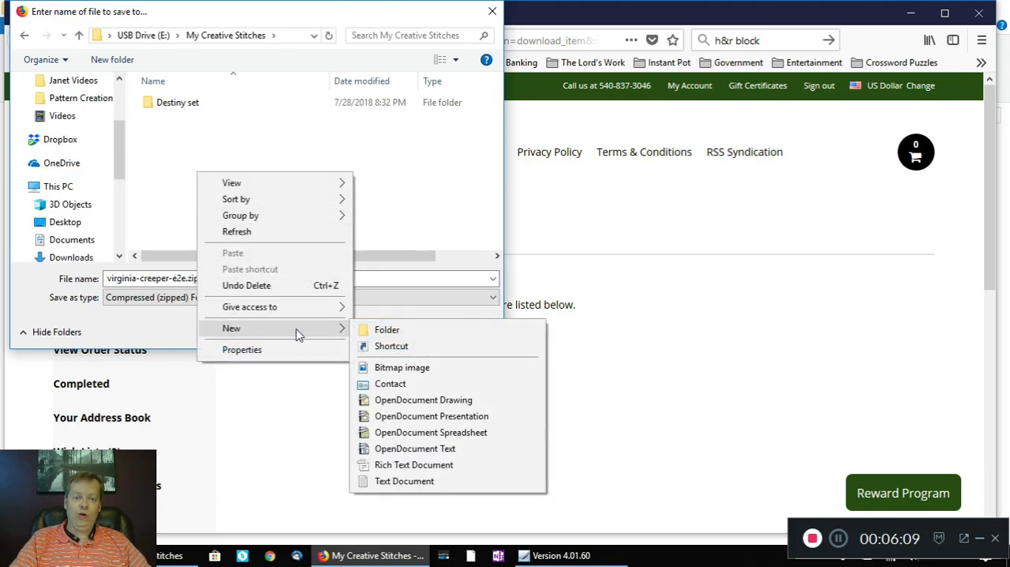
{"action": "left_click", "coordinate": [387, 330]}
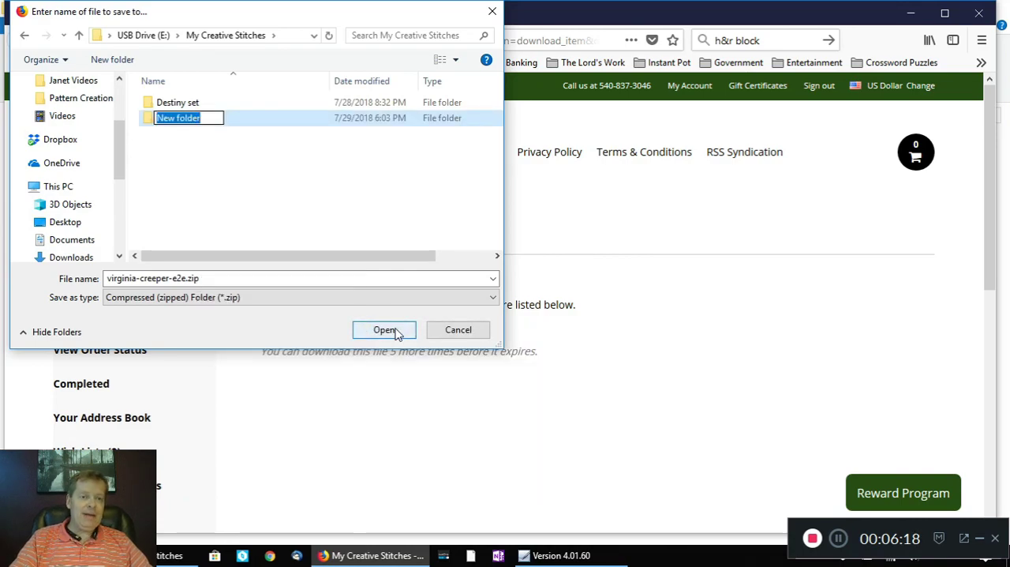
{"action": "type", "text": "Vi"}
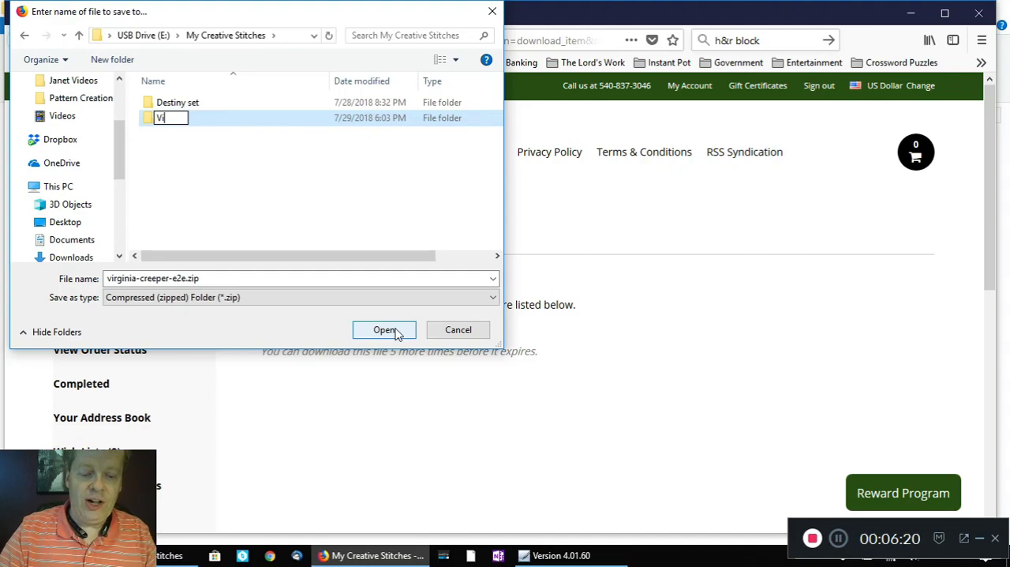
{"action": "type", "text": "rginia "}
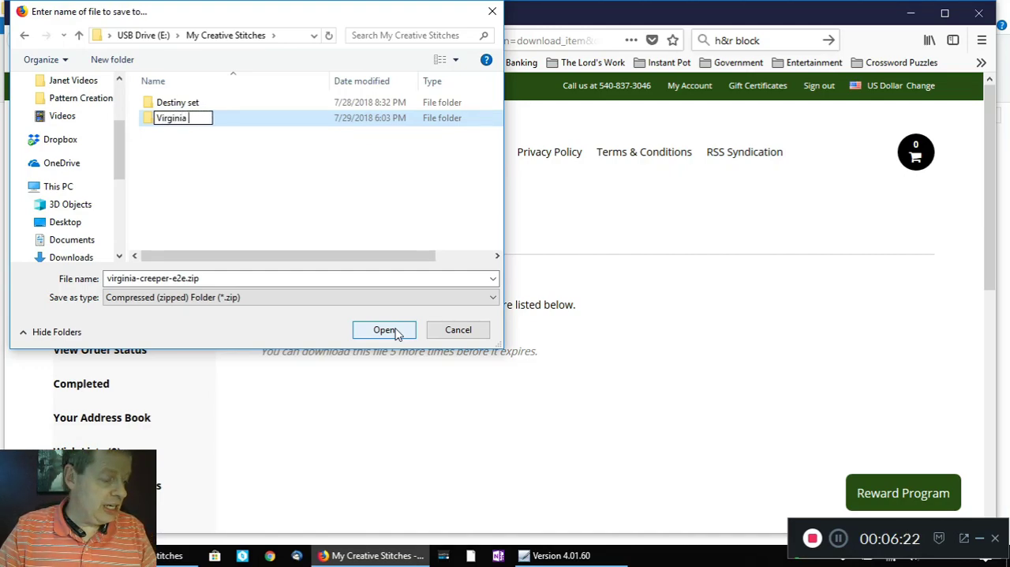
{"action": "type", "text": "Creeper"}
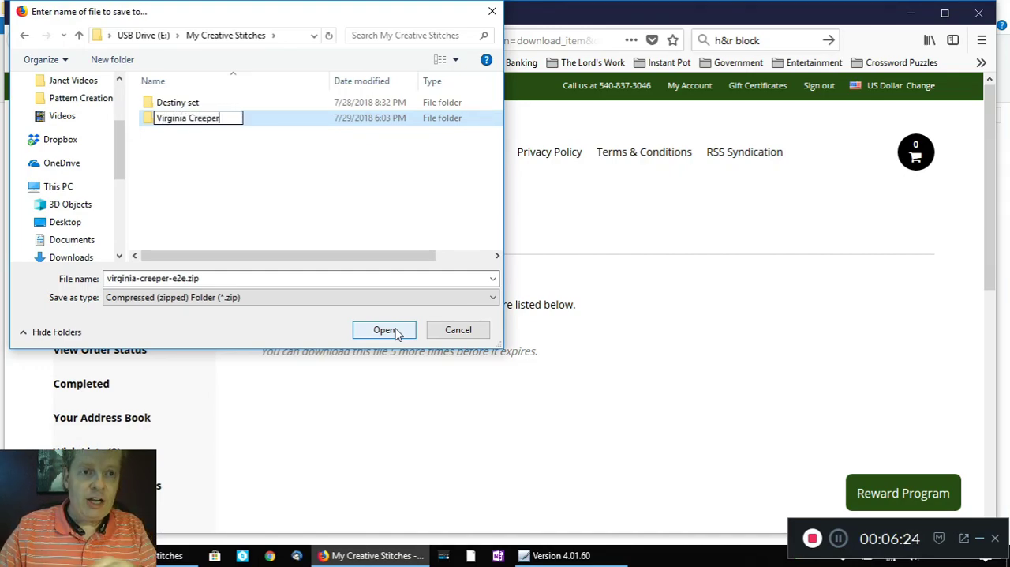
{"action": "left_click", "coordinate": [297, 194]}
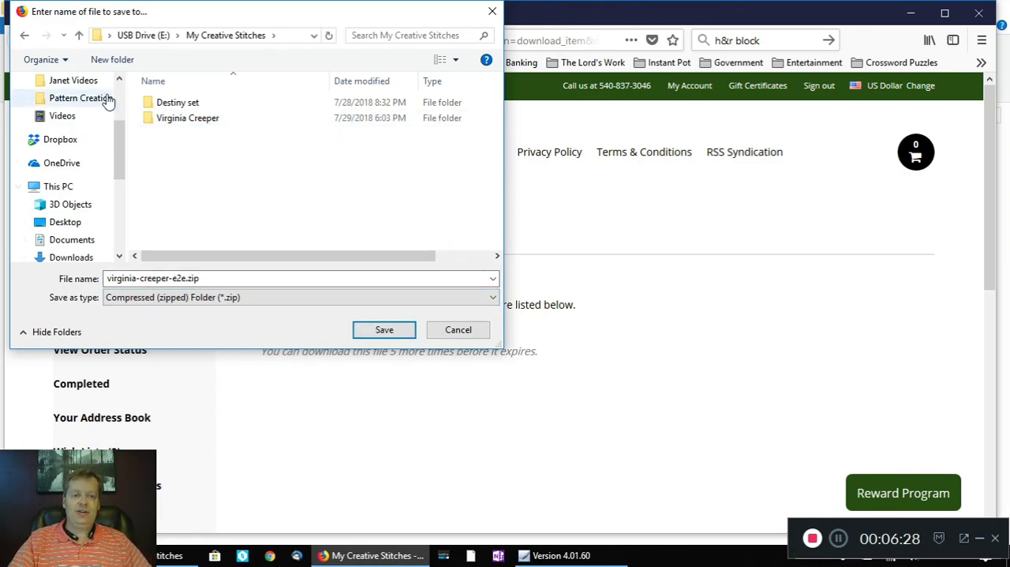
{"action": "double_click", "coordinate": [188, 123]}
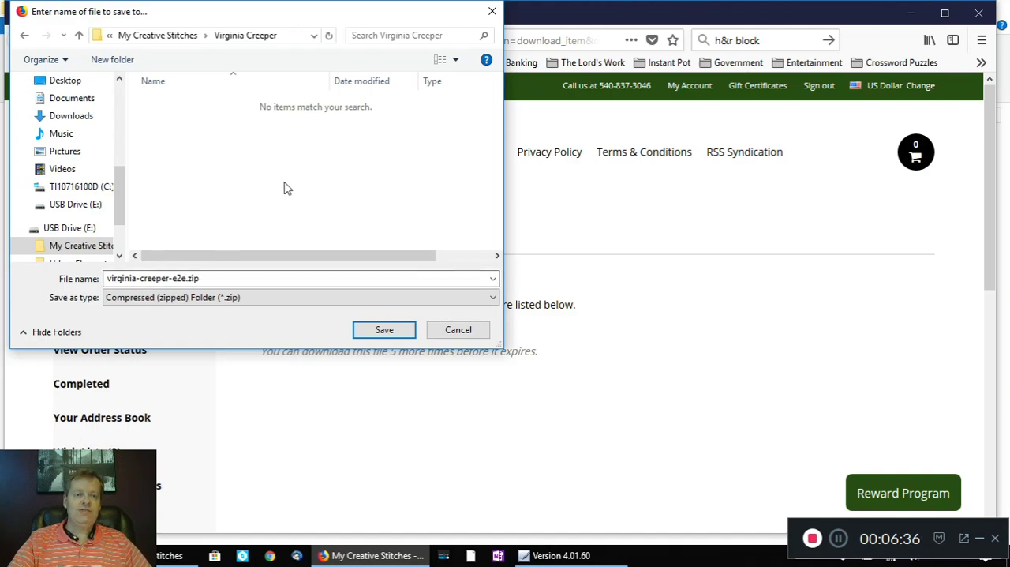
{"action": "left_click", "coordinate": [384, 330]}
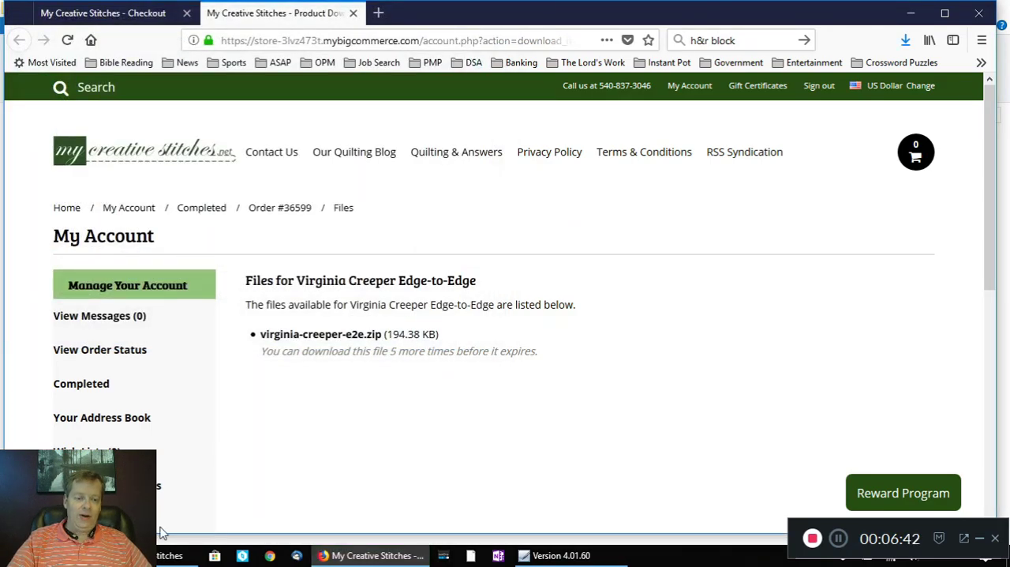
Step: Switch to File Explorer, check the contents of the Virginia Creeper folder, and return to the My Creative Stitches folder
{"action": "mouse_move", "coordinate": [145, 555]}
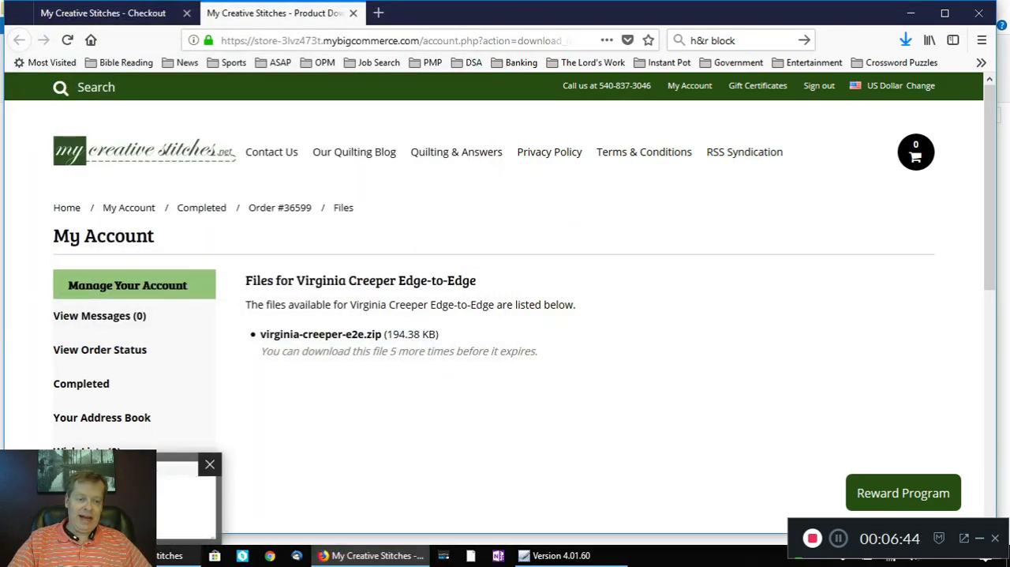
{"action": "left_click", "coordinate": [144, 556]}
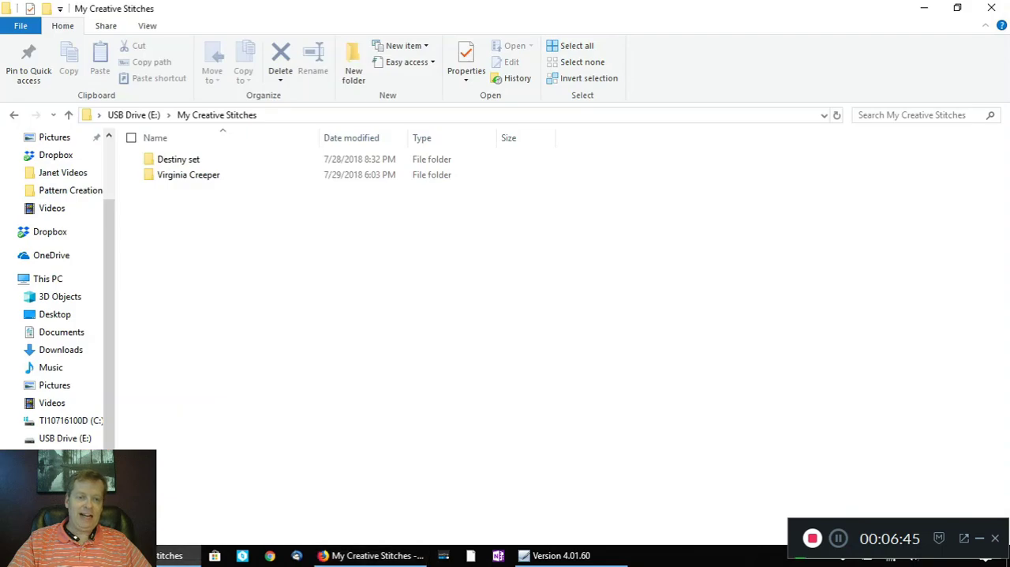
{"action": "double_click", "coordinate": [195, 182]}
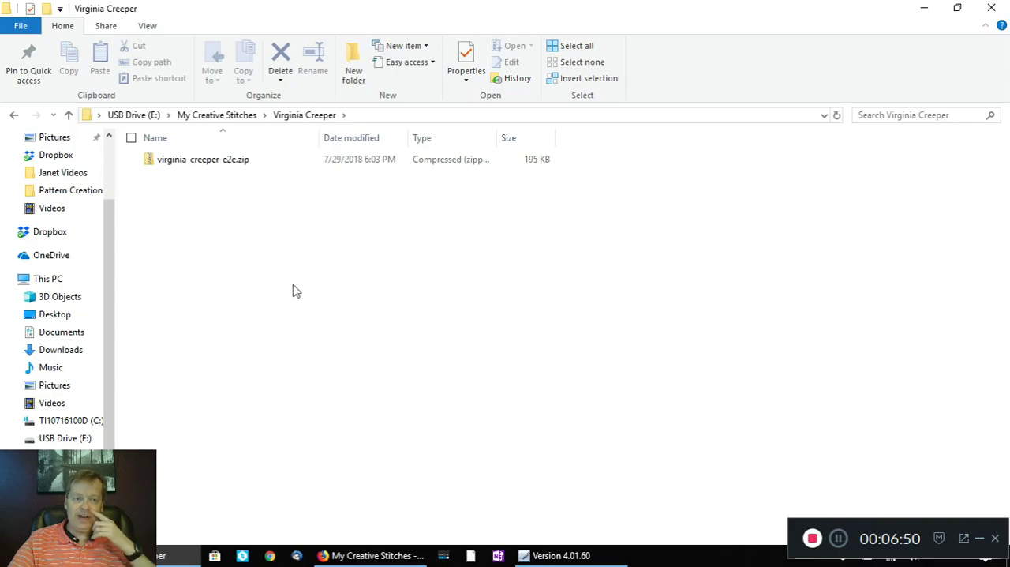
{"action": "left_click", "coordinate": [217, 117]}
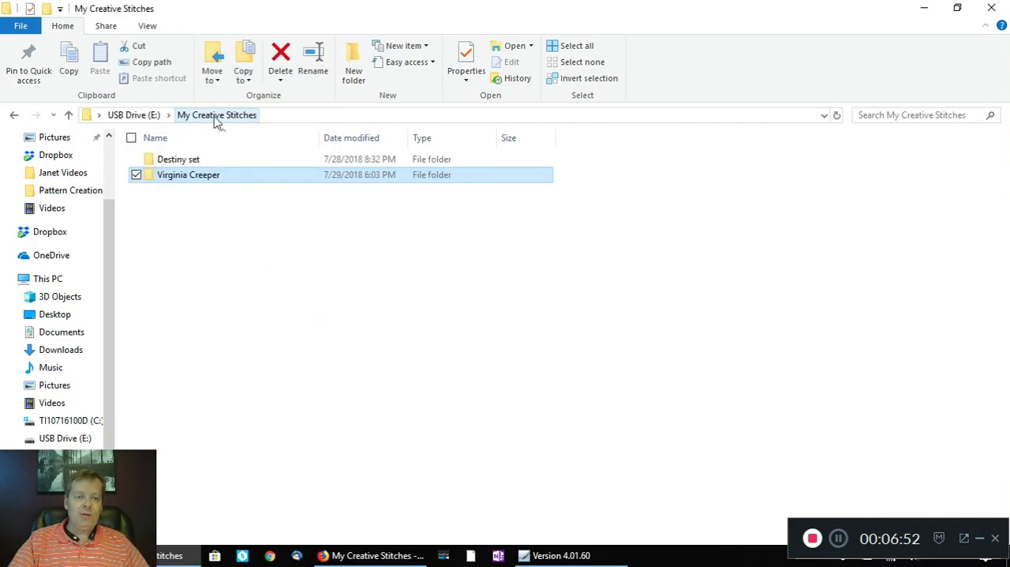
Step: Switch to Firefox, open the Rip Curl downloads from the order confirmation, and choose to save rip-curl-e2e.zip to disk
{"action": "left_click", "coordinate": [379, 557]}
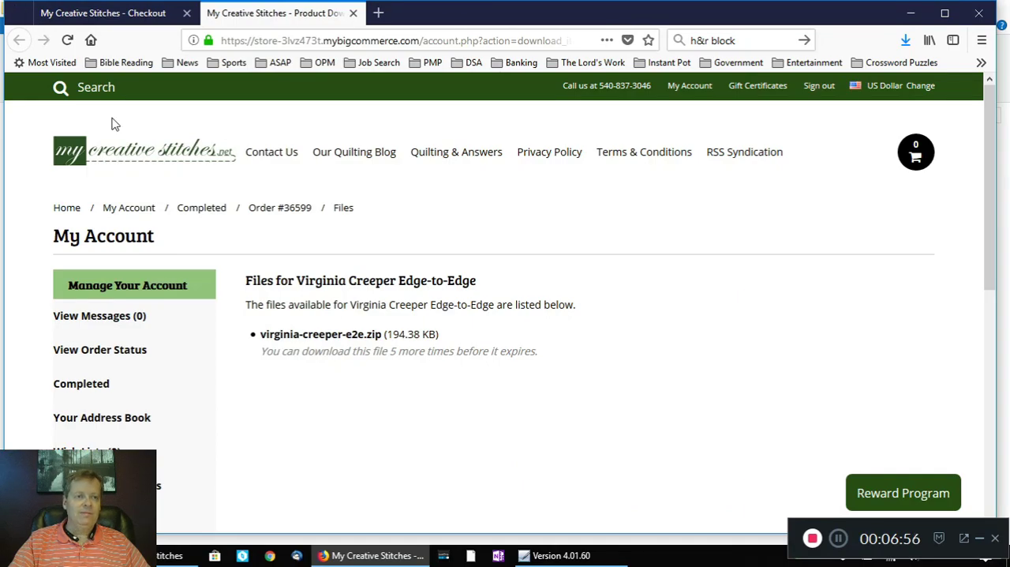
{"action": "scroll", "coordinate": [551, 365], "scroll_direction": "down", "scroll_amount": 3}
{"action": "scroll", "coordinate": [548, 363], "scroll_direction": "up", "scroll_amount": 3}
{"action": "scroll", "coordinate": [550, 364], "scroll_direction": "down", "scroll_amount": 5}
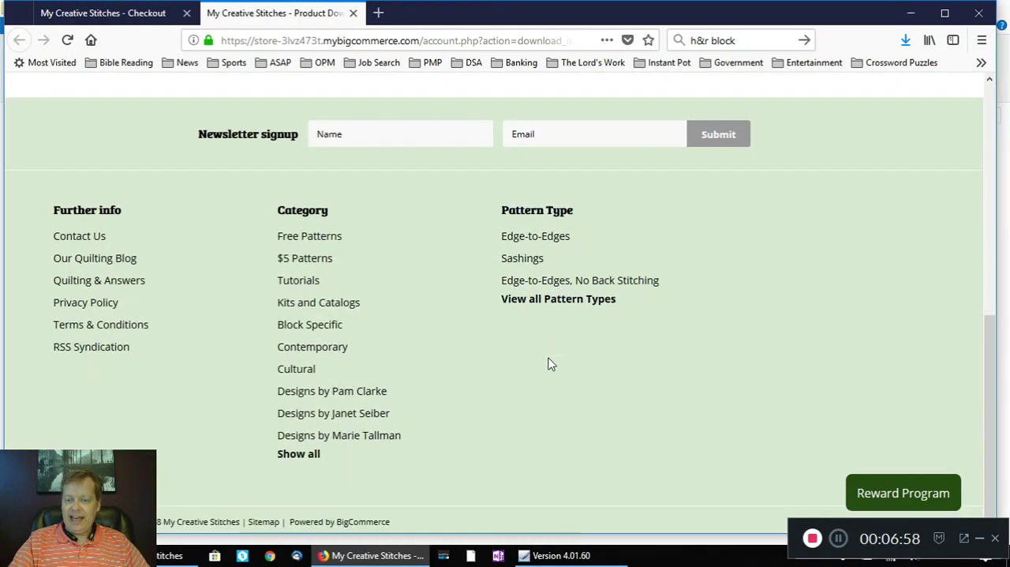
{"action": "scroll", "coordinate": [548, 363], "scroll_direction": "up", "scroll_amount": 6}
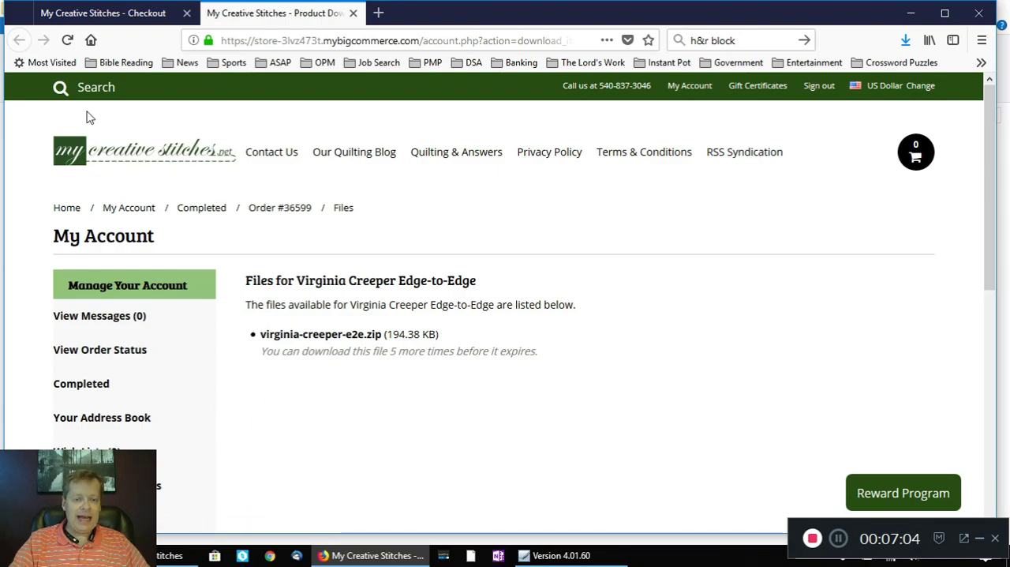
{"action": "left_click", "coordinate": [100, 14]}
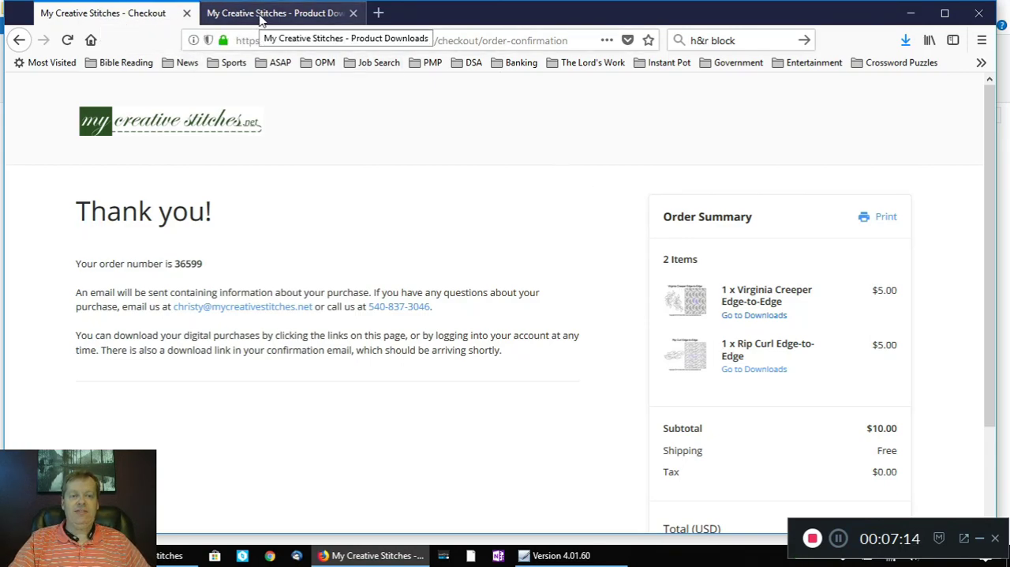
{"action": "left_click", "coordinate": [769, 372]}
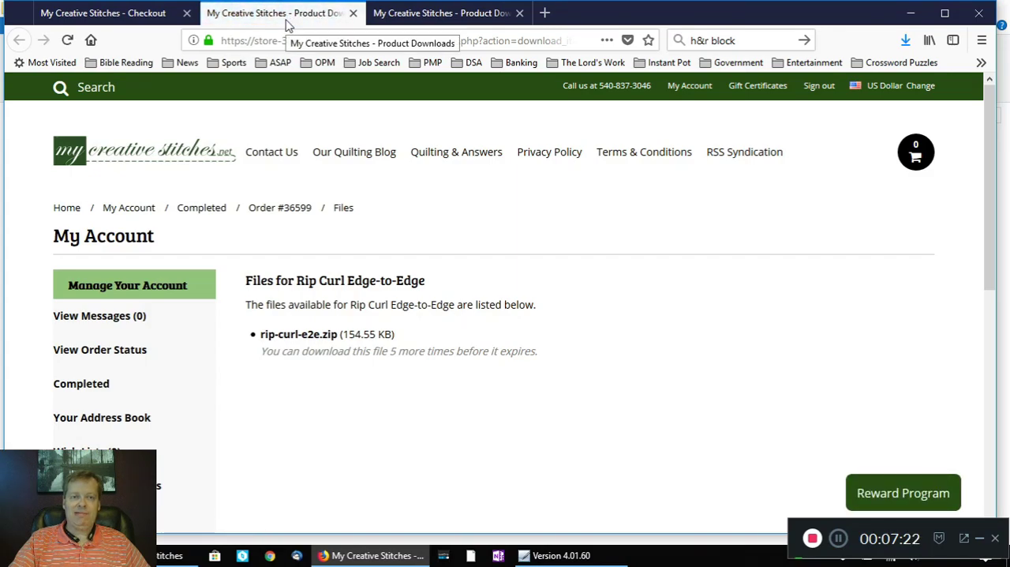
{"action": "left_click", "coordinate": [312, 341]}
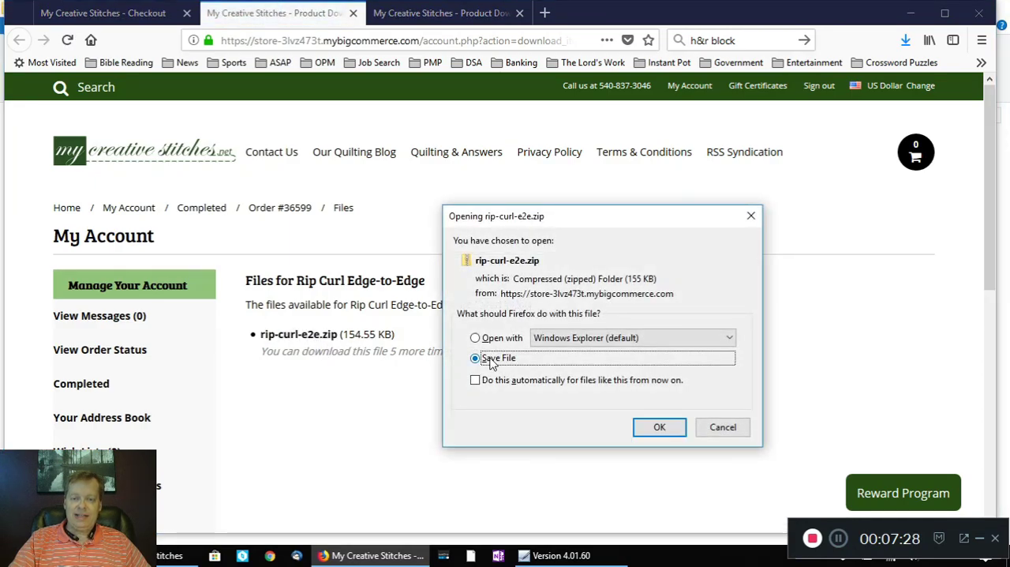
{"action": "left_click", "coordinate": [673, 429]}
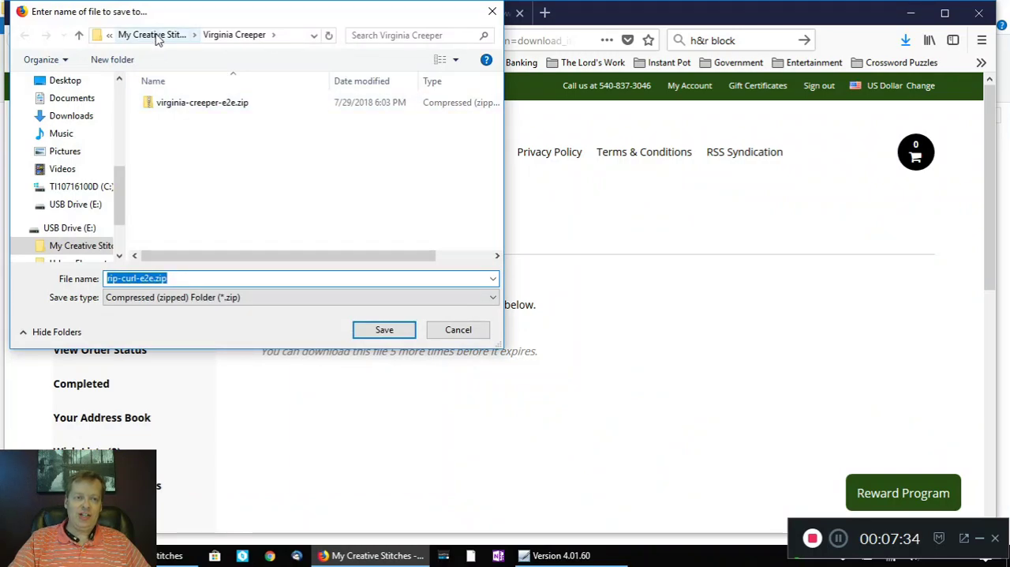
Step: Create a Rip Curl folder inside My Creative Stitches on the USB drive and save rip-curl-e2e.zip in it
{"action": "left_click", "coordinate": [79, 37]}
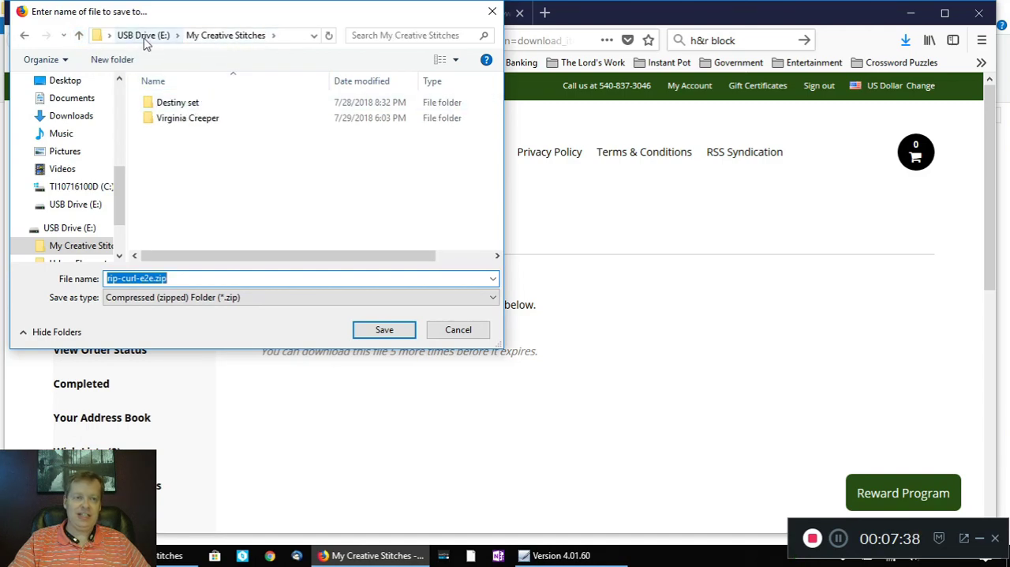
{"action": "right_click", "coordinate": [272, 175]}
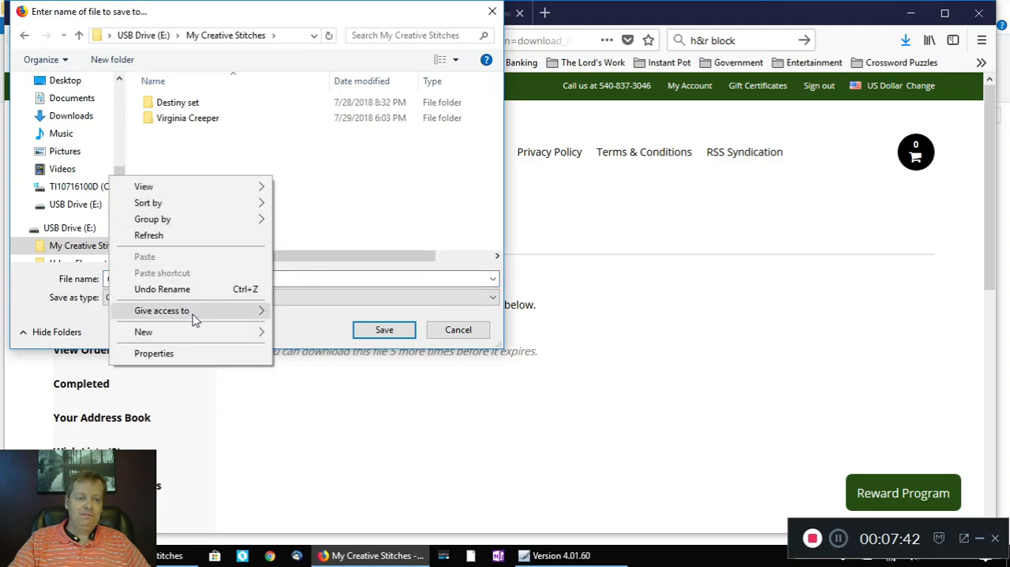
{"action": "mouse_move", "coordinate": [192, 333]}
{"action": "left_click", "coordinate": [304, 334]}
{"action": "type", "text": "Rip Curl"}
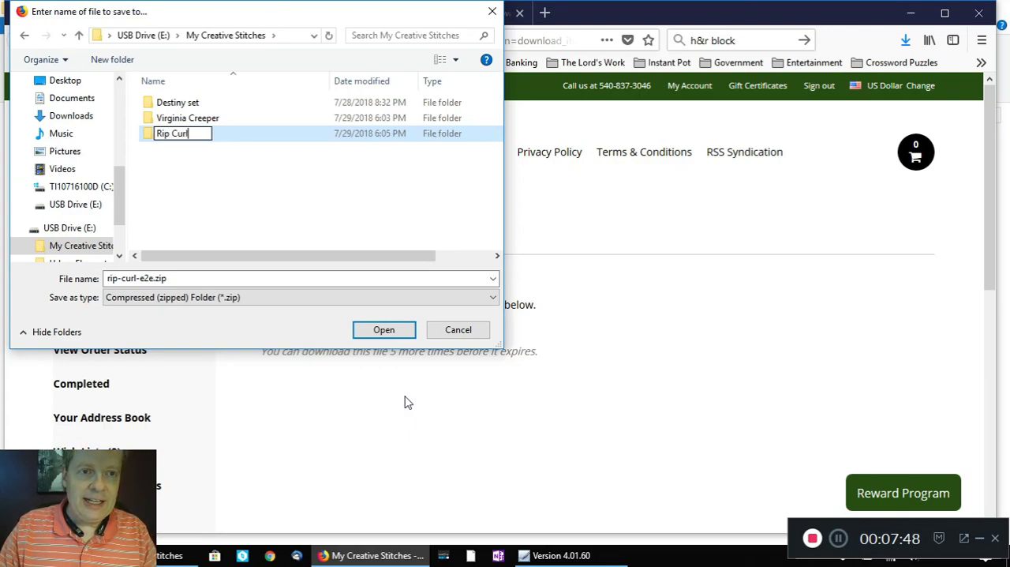
{"action": "key", "text": "Return"}
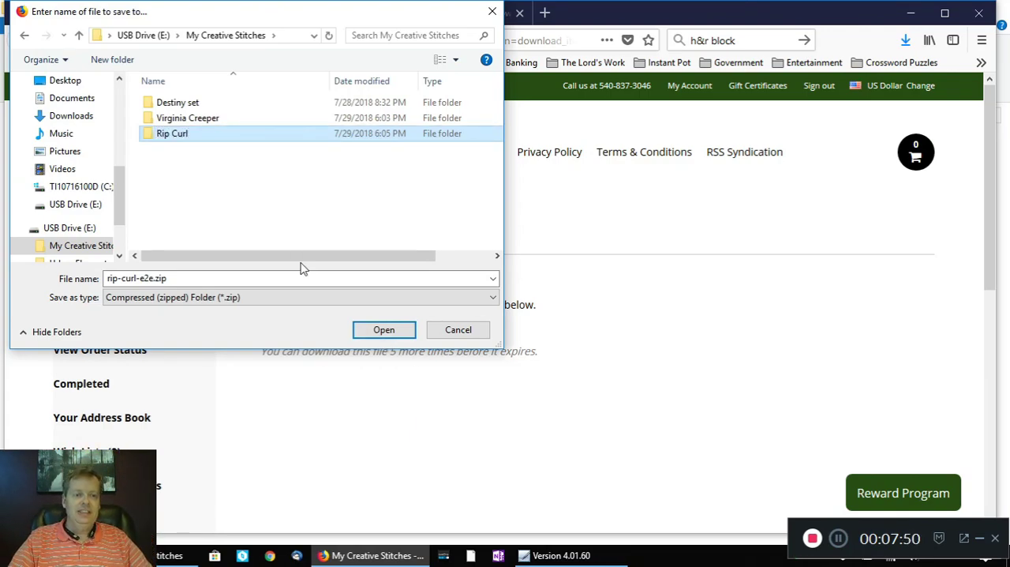
{"action": "double_click", "coordinate": [208, 136]}
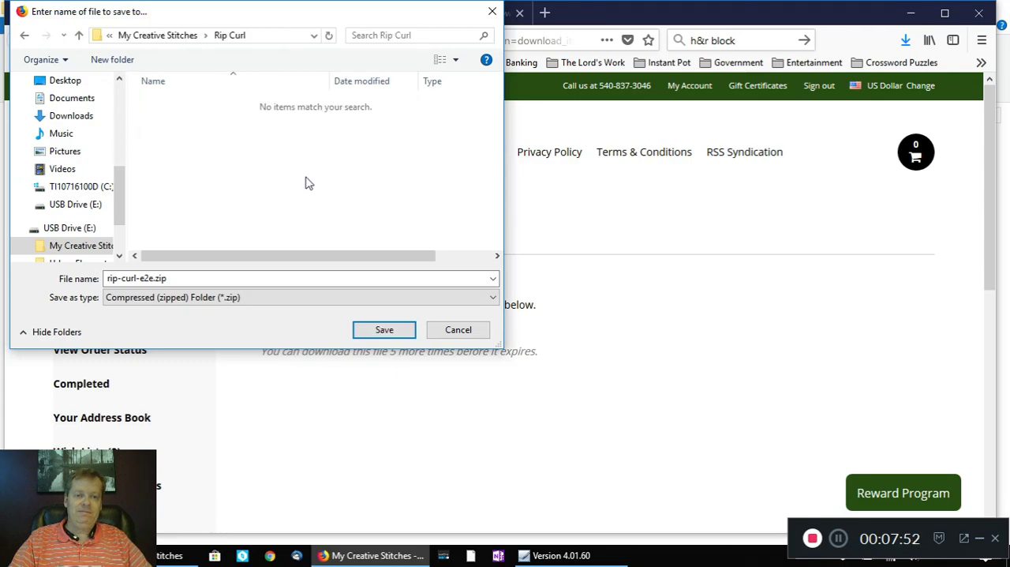
{"action": "left_click", "coordinate": [387, 333]}
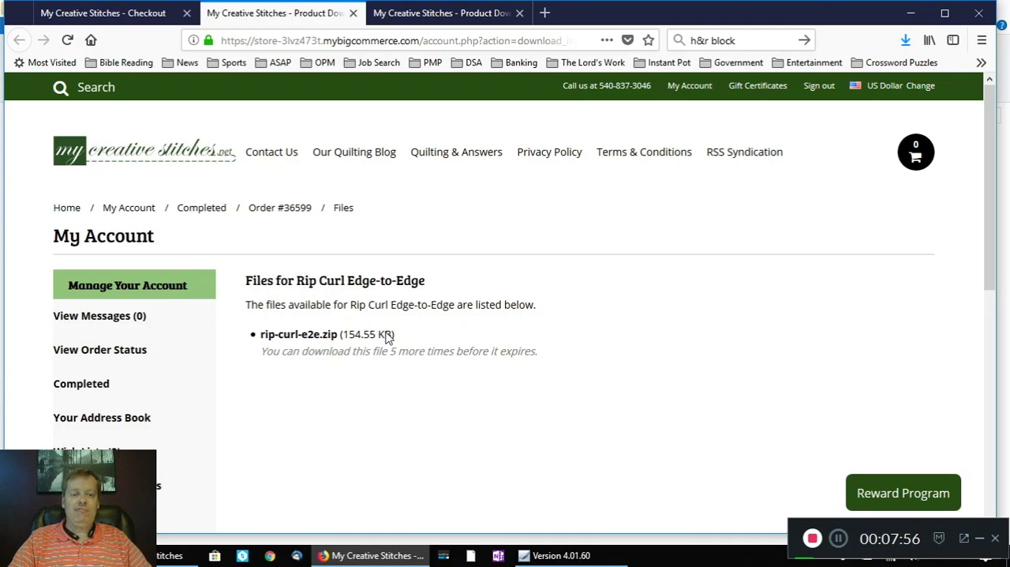
Step: Switch to File Explorer and open the rip-curl-e2e folder within rip-curl-e2e.zip in the Rip Curl folder
{"action": "left_click", "coordinate": [189, 555]}
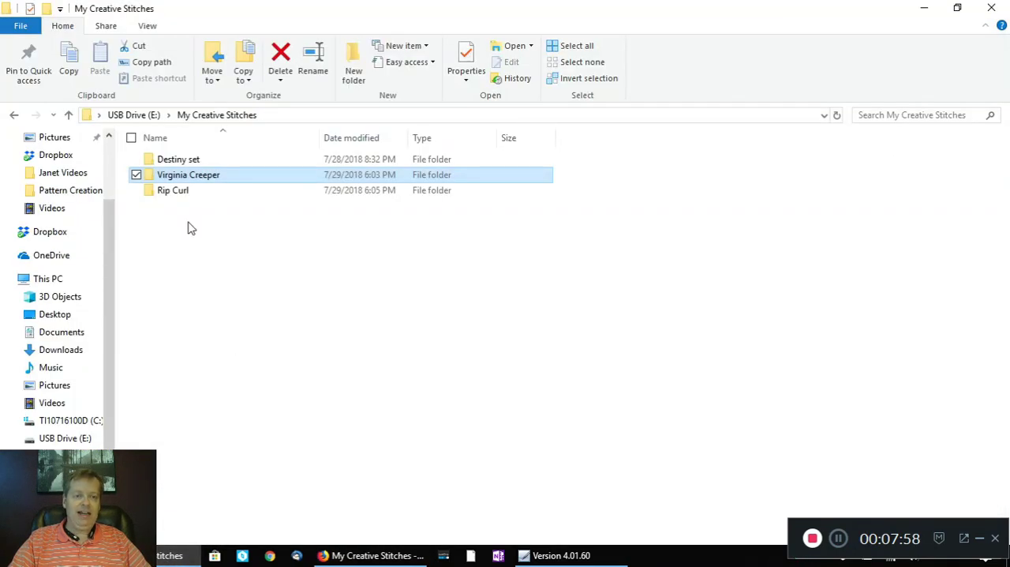
{"action": "double_click", "coordinate": [181, 194]}
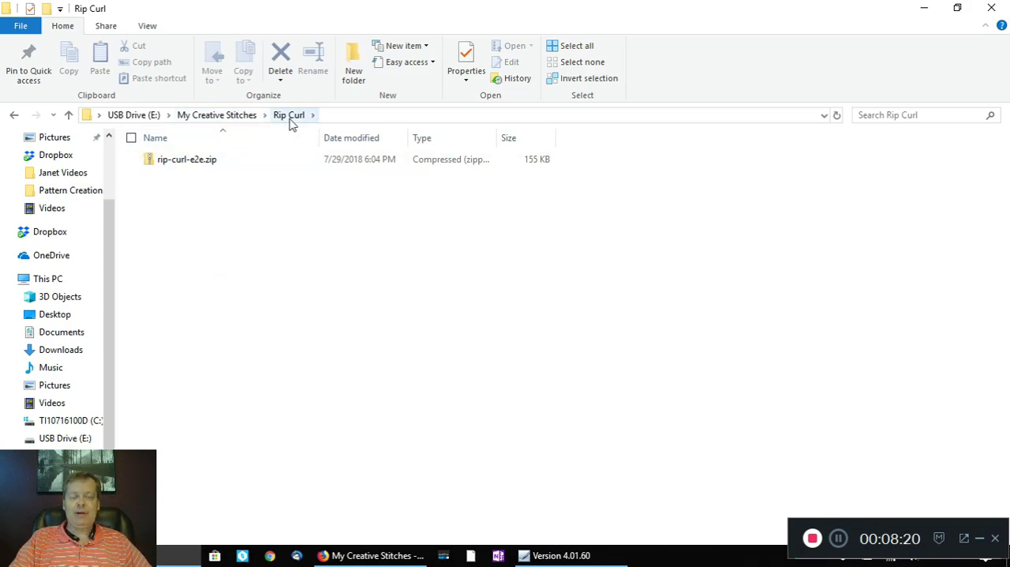
{"action": "mouse_move", "coordinate": [186, 163]}
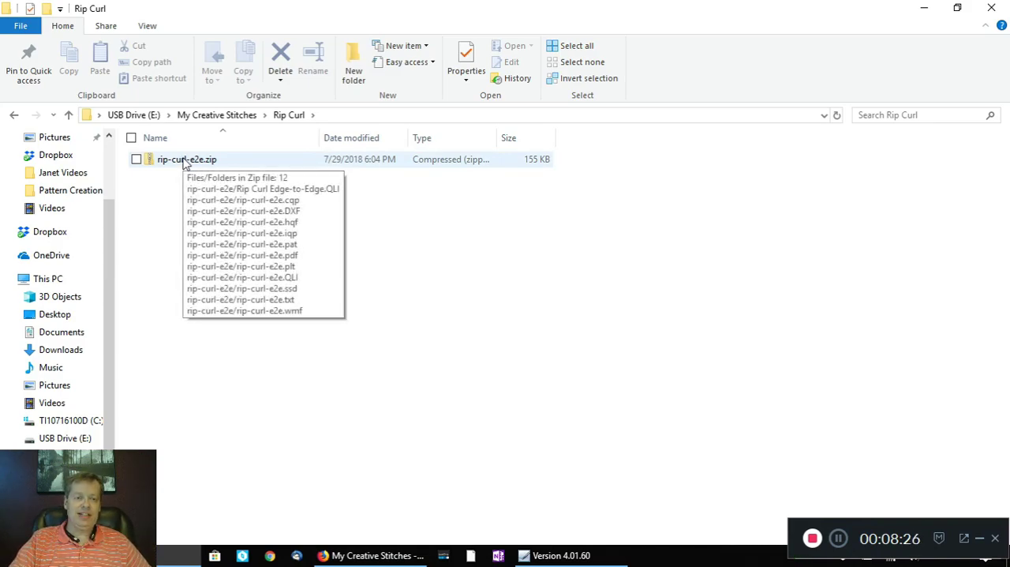
{"action": "double_click", "coordinate": [186, 160]}
{"action": "double_click", "coordinate": [183, 160]}
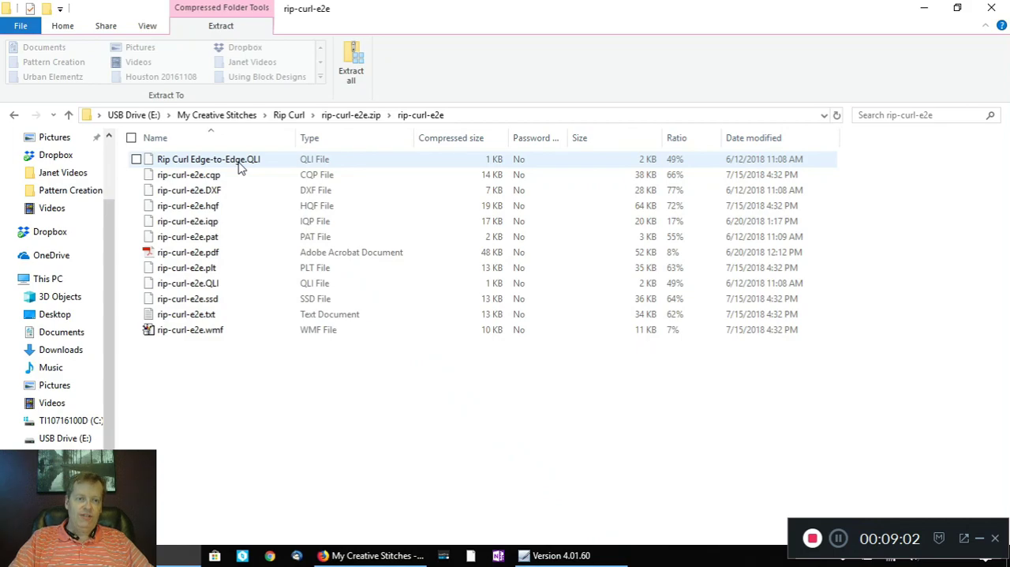
{"action": "left_click", "coordinate": [240, 160]}
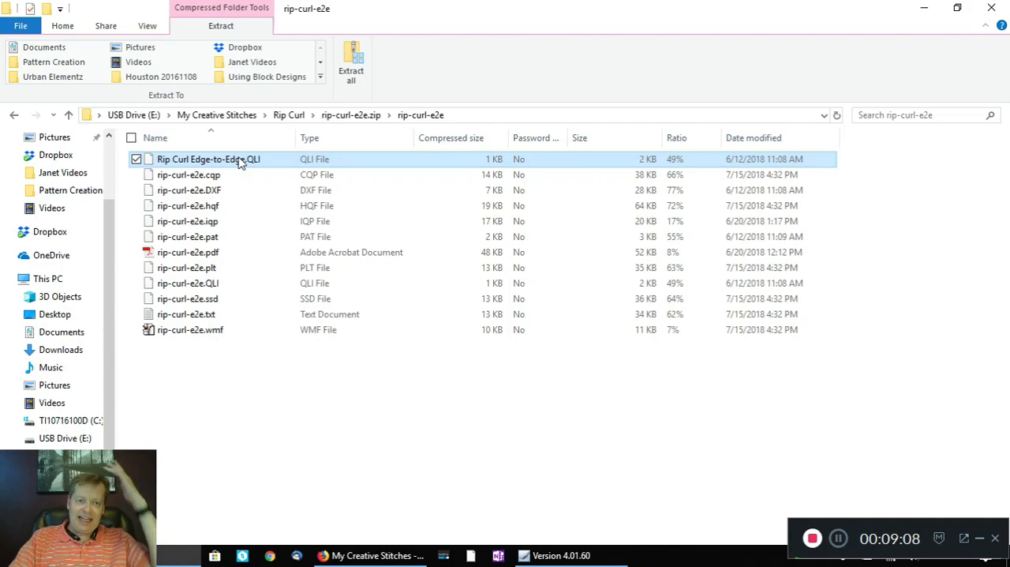
{"action": "right_click", "coordinate": [239, 159]}
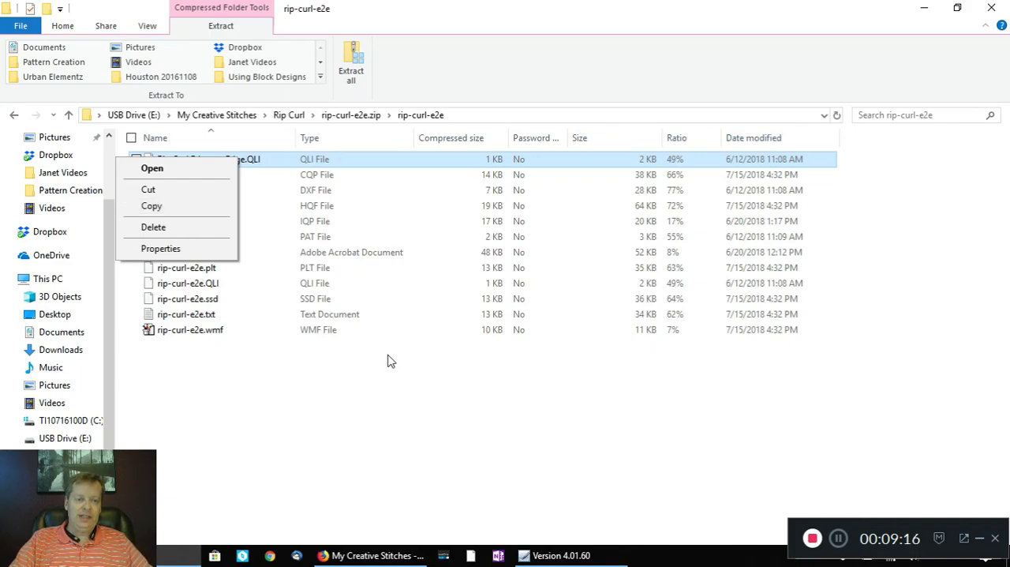
{"action": "left_click", "coordinate": [410, 369]}
Step: Copy Rip Curl Edge-to-Edge.QLI and rip-curl-e2e.pdf out of the zip file into the Rip Curl folder
{"action": "left_click", "coordinate": [235, 161]}
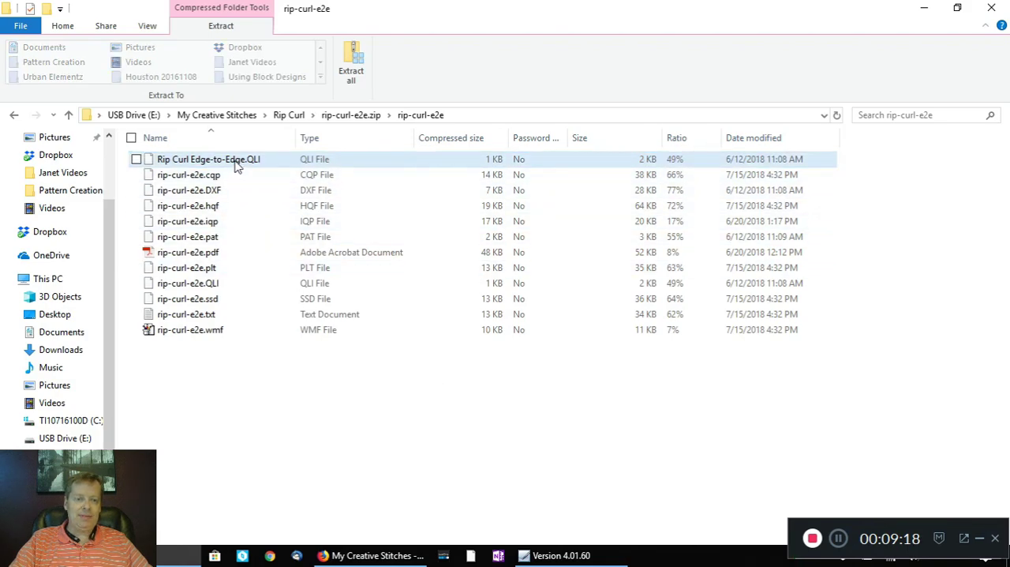
{"action": "left_click", "coordinate": [235, 161]}
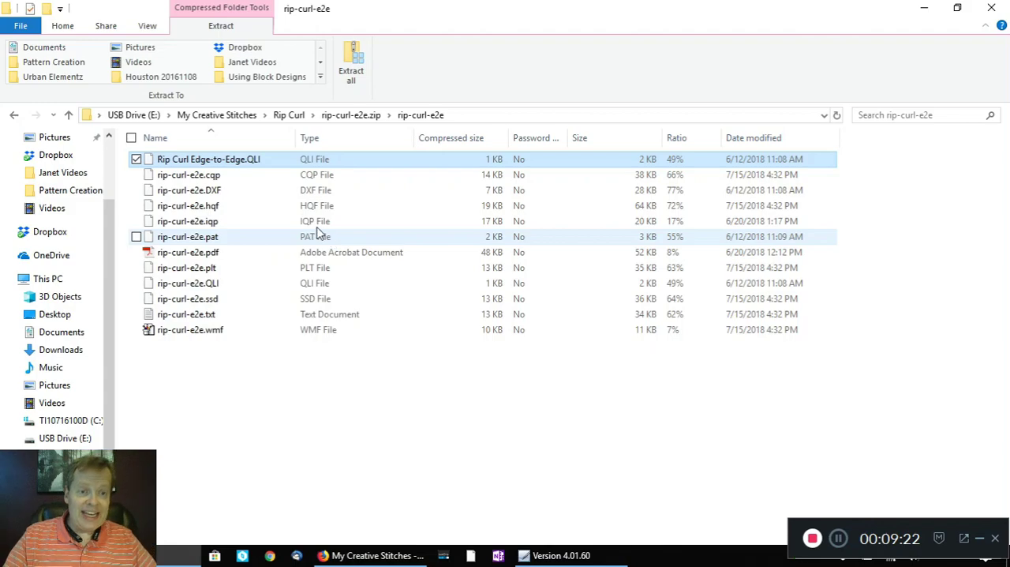
{"action": "left_click", "coordinate": [233, 254], "text": "ctrl"}
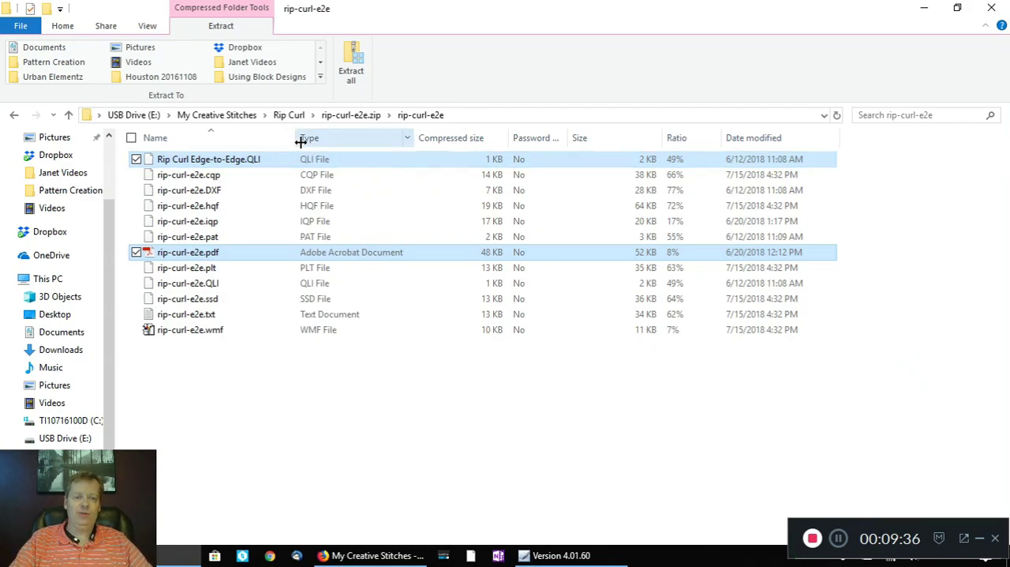
{"action": "right_click", "coordinate": [224, 254]}
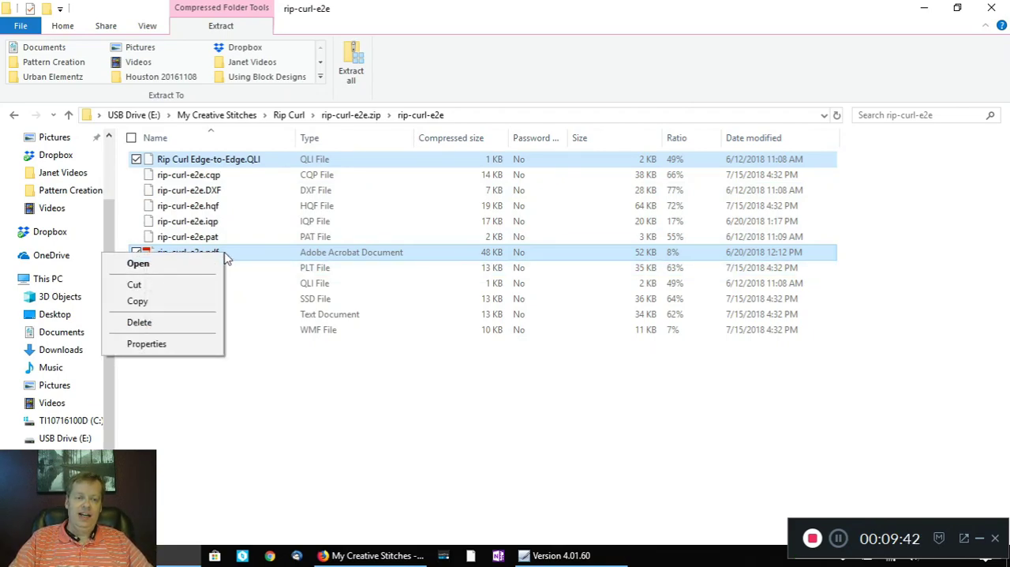
{"action": "left_click", "coordinate": [170, 303]}
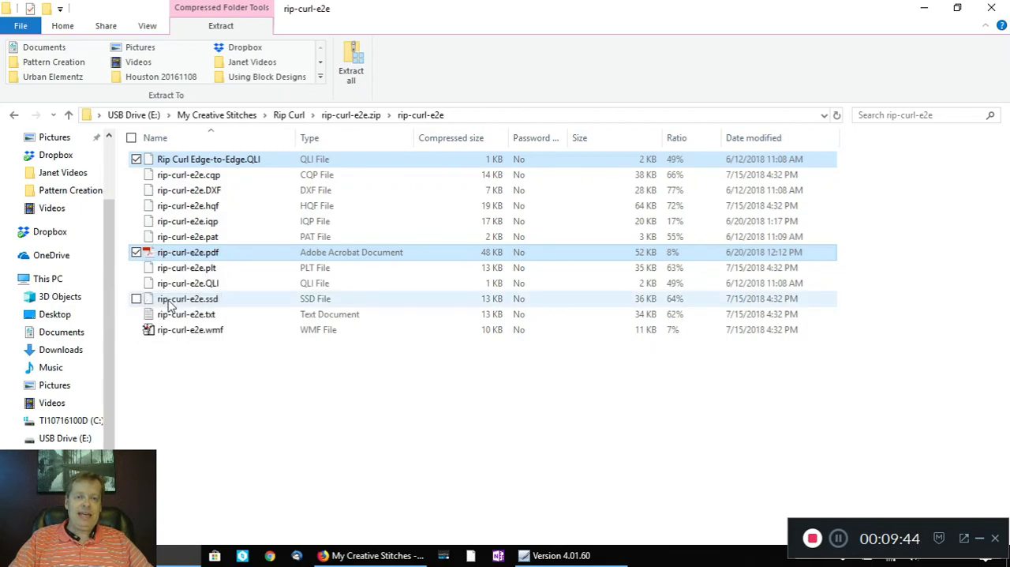
{"action": "left_click", "coordinate": [289, 116]}
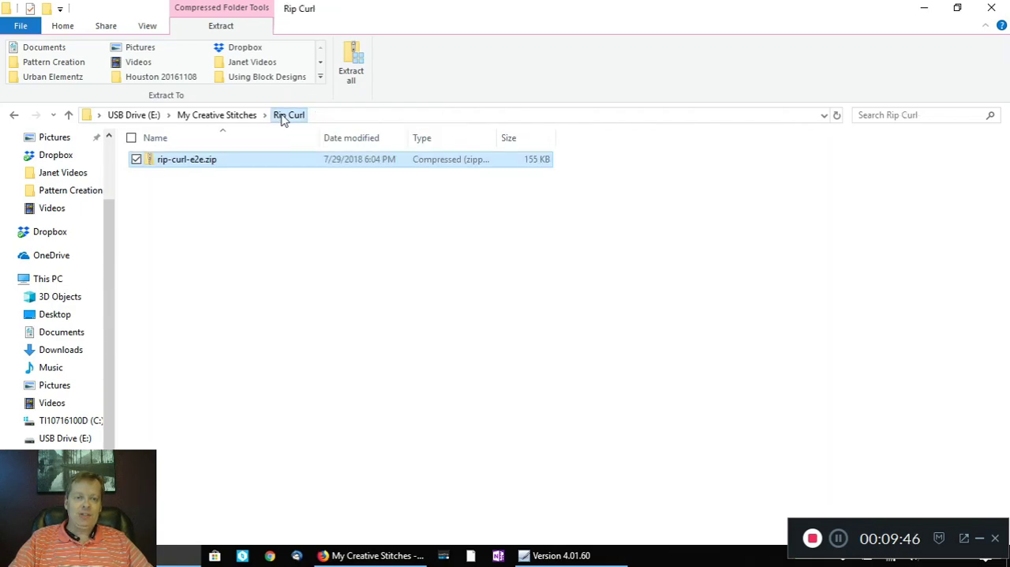
{"action": "right_click", "coordinate": [246, 236]}
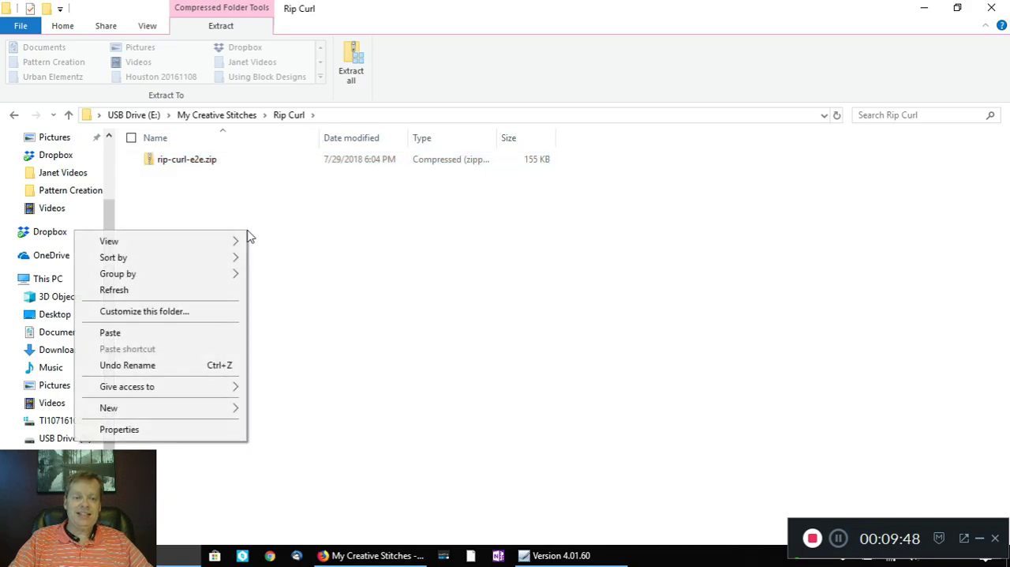
{"action": "left_click", "coordinate": [115, 331]}
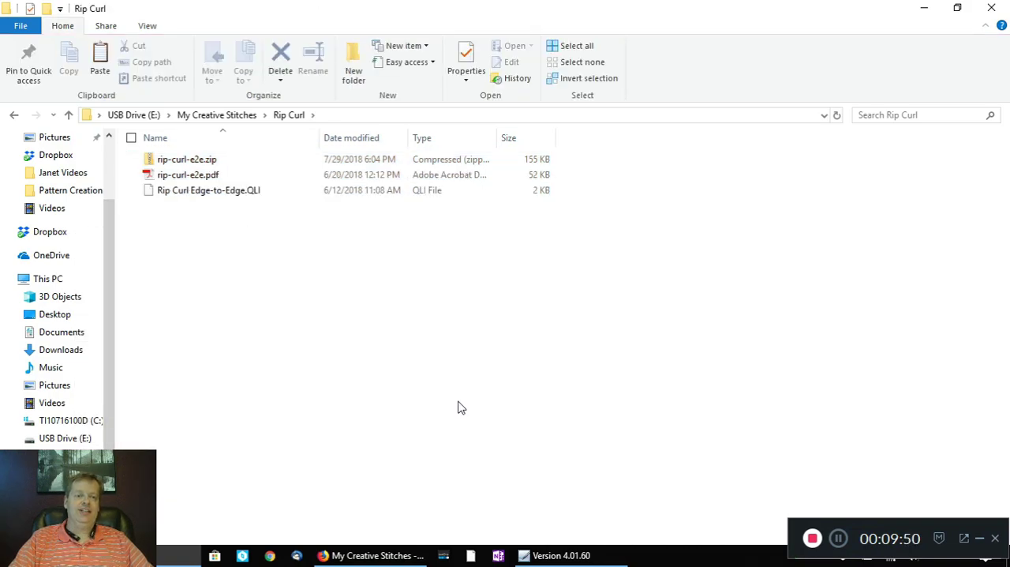
Step: Open rip-curl-e2e.pdf from the Rip Curl folder, view the pattern layout, and close the document
{"action": "left_click", "coordinate": [213, 181]}
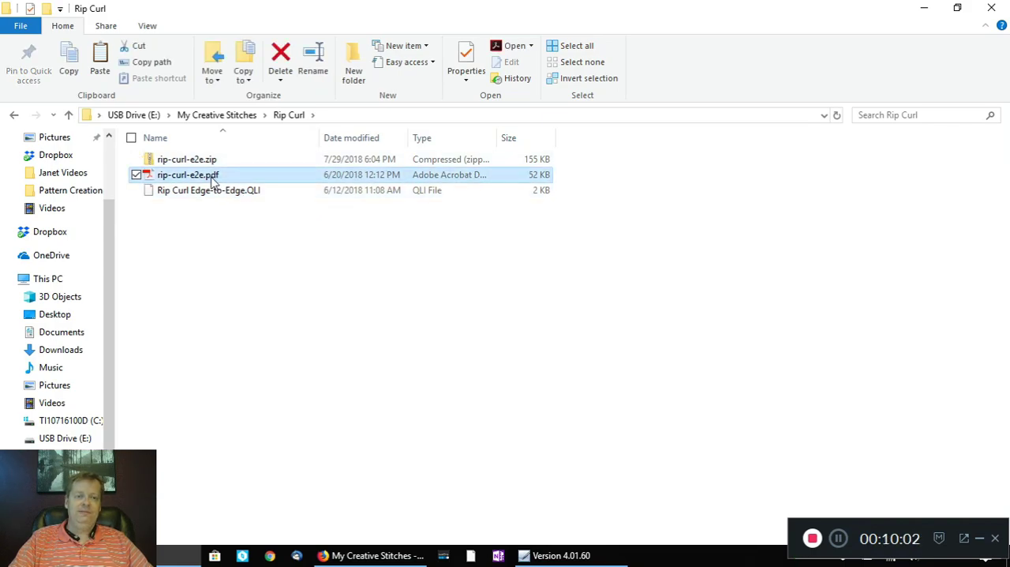
{"action": "double_click", "coordinate": [214, 181]}
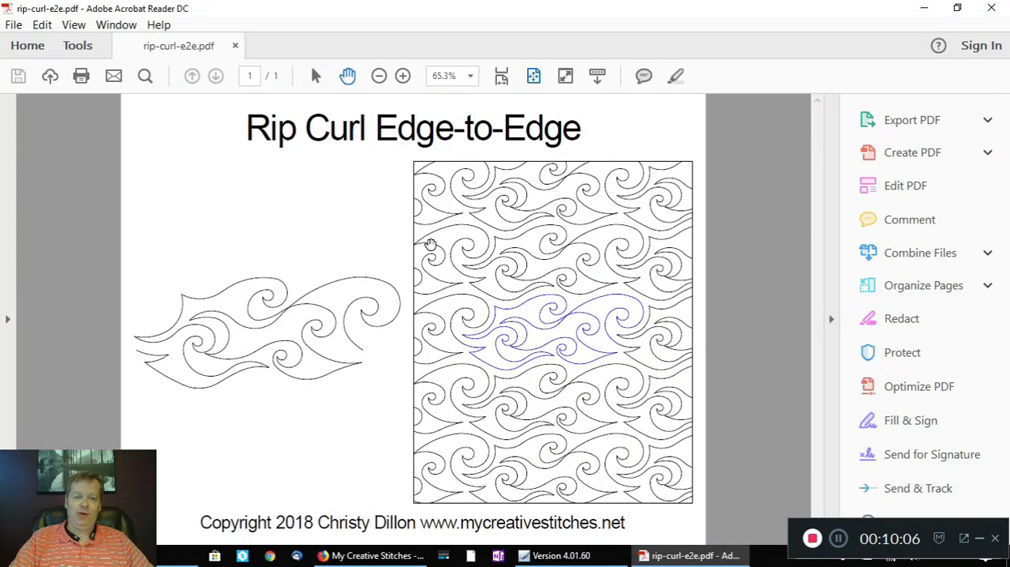
{"action": "left_click", "coordinate": [995, 10]}
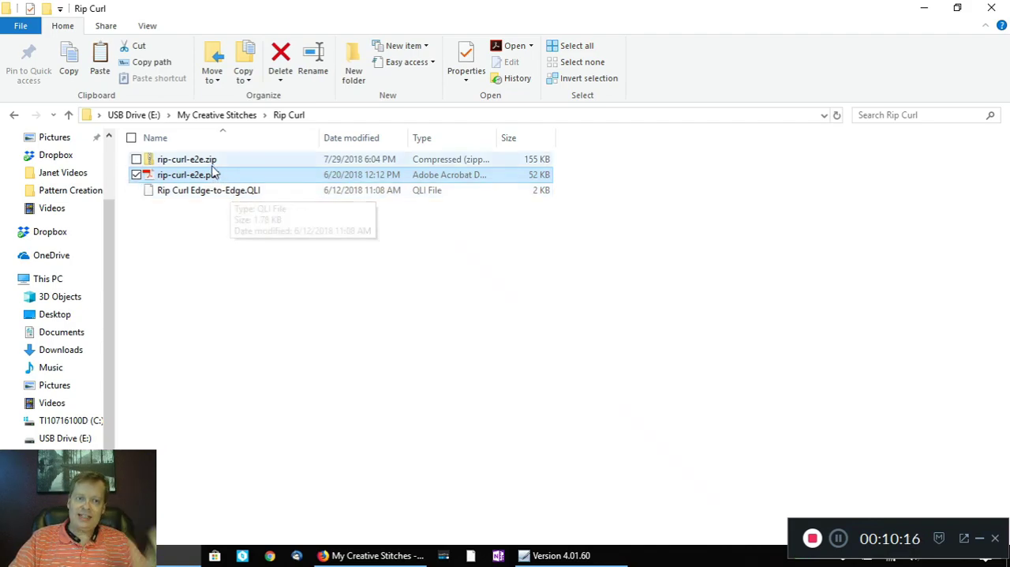
Step: Open the virginia-creeper-e2e folder within the zip in the Virginia Creeper folder and widen the Name column to fit the file names
{"action": "left_click", "coordinate": [225, 117]}
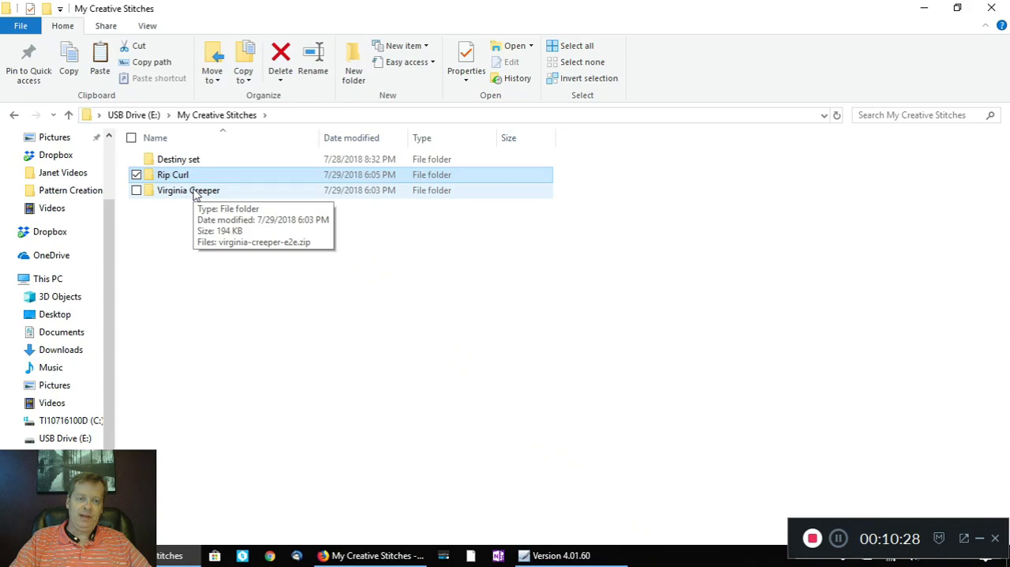
{"action": "double_click", "coordinate": [196, 192]}
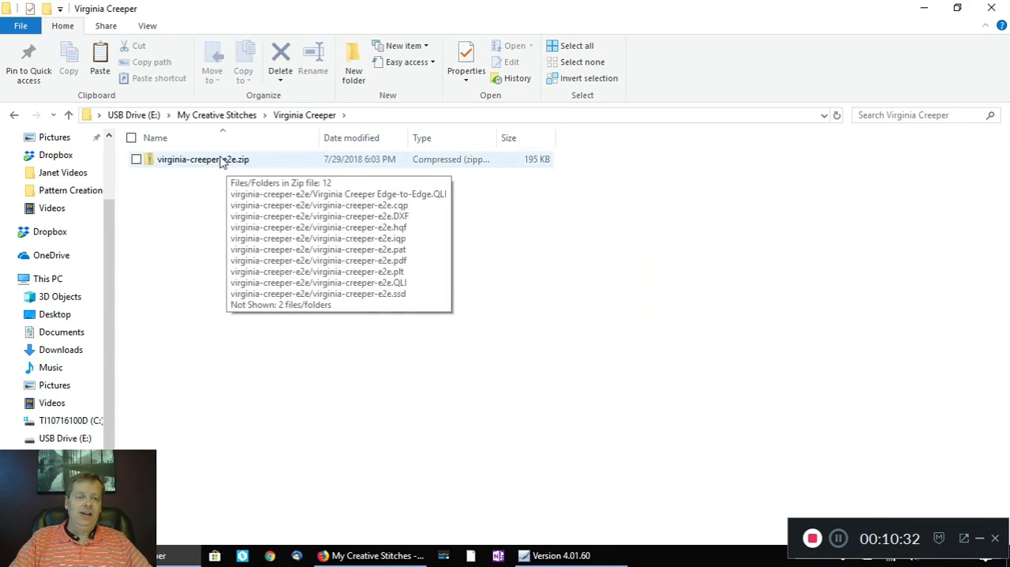
{"action": "left_click", "coordinate": [223, 162]}
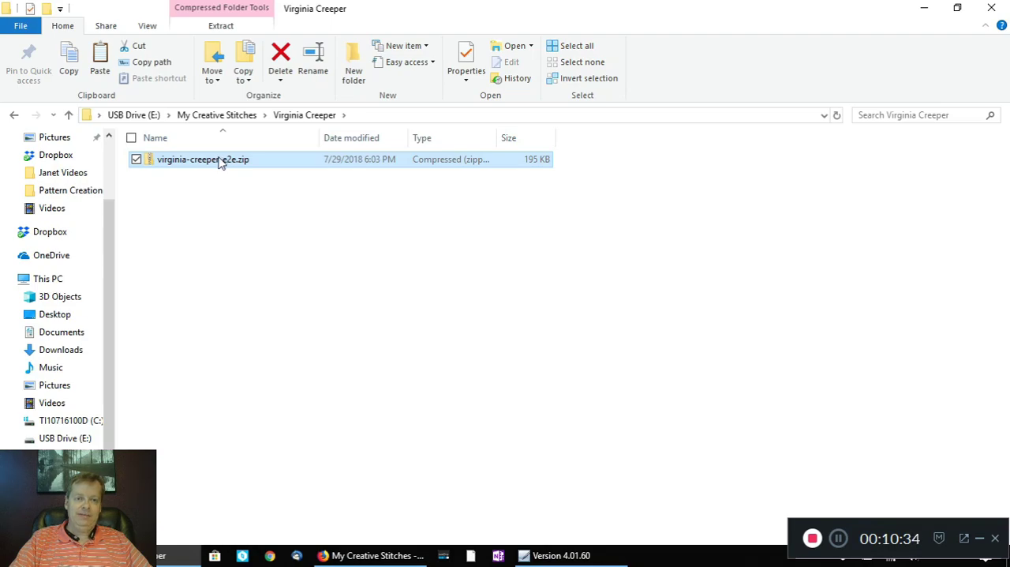
{"action": "double_click", "coordinate": [223, 162]}
{"action": "double_click", "coordinate": [210, 164]}
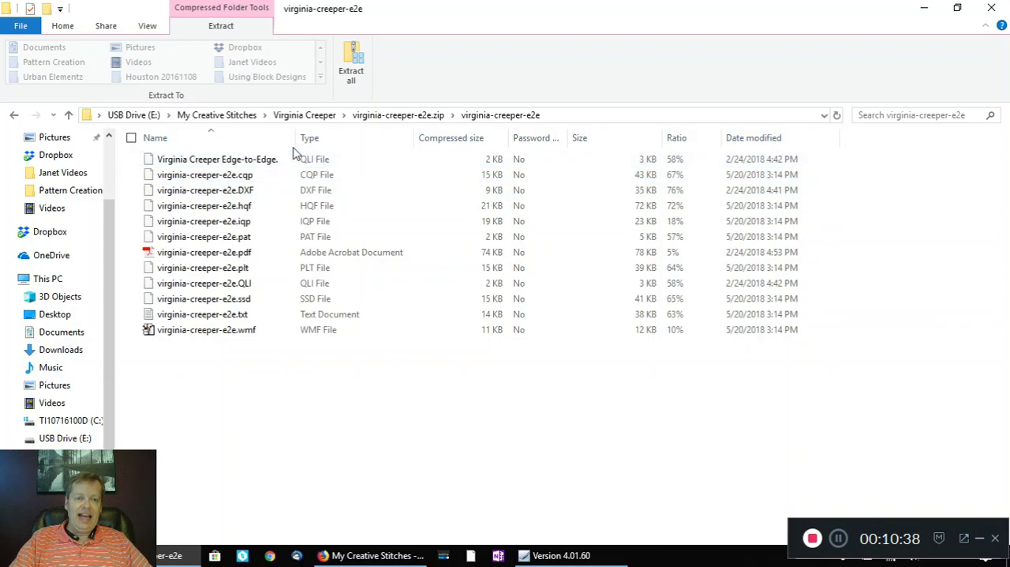
{"action": "left_click_drag", "start_coordinate": [294, 137], "coordinate": [334, 139]}
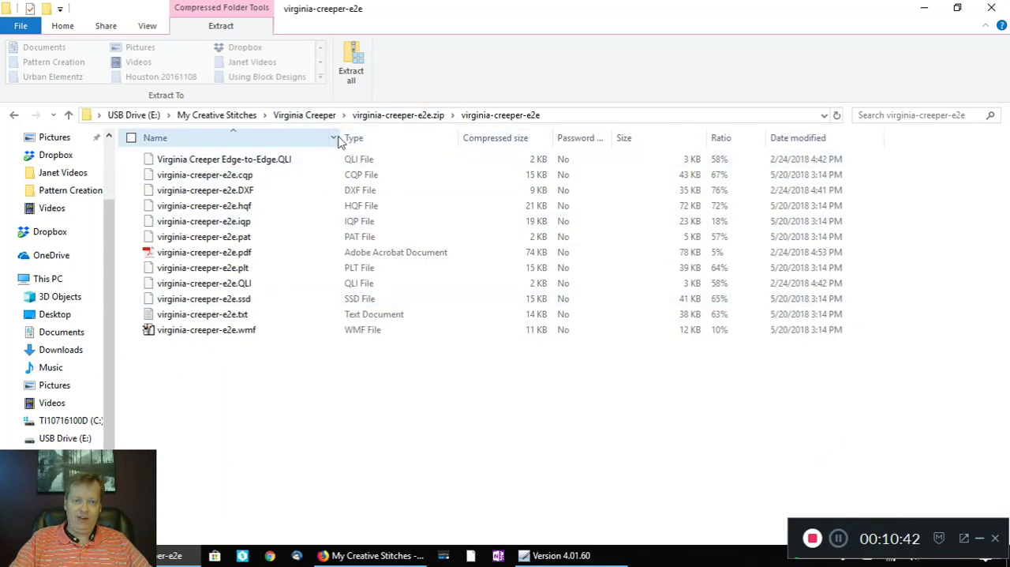
Step: Copy Virginia Creeper Edge-to-Edge.QLI and virginia-creeper-e2e.pdf out of the zip file into the Virginia Creeper folder
{"action": "left_click", "coordinate": [269, 160]}
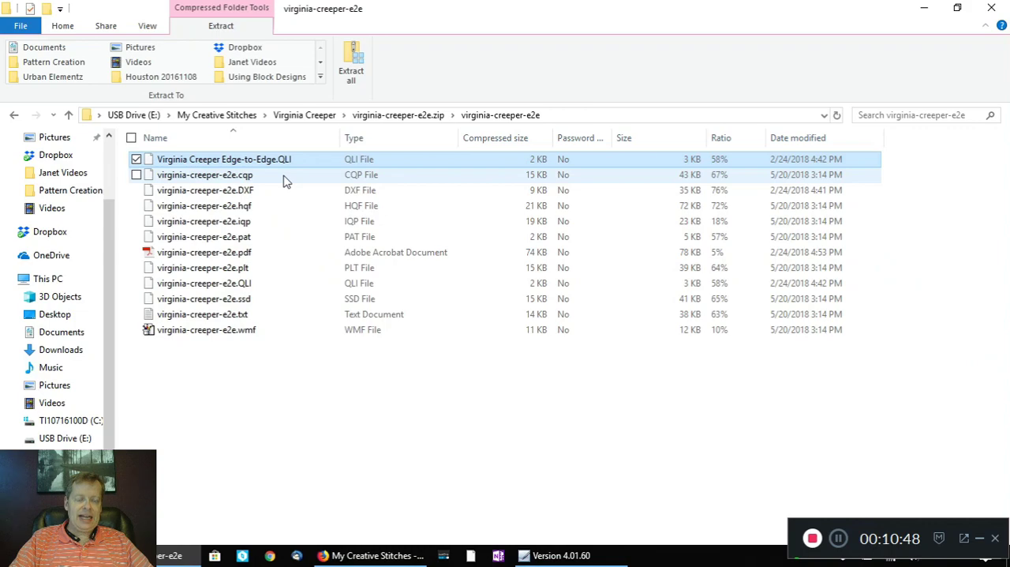
{"action": "left_click", "coordinate": [249, 257], "text": "ctrl"}
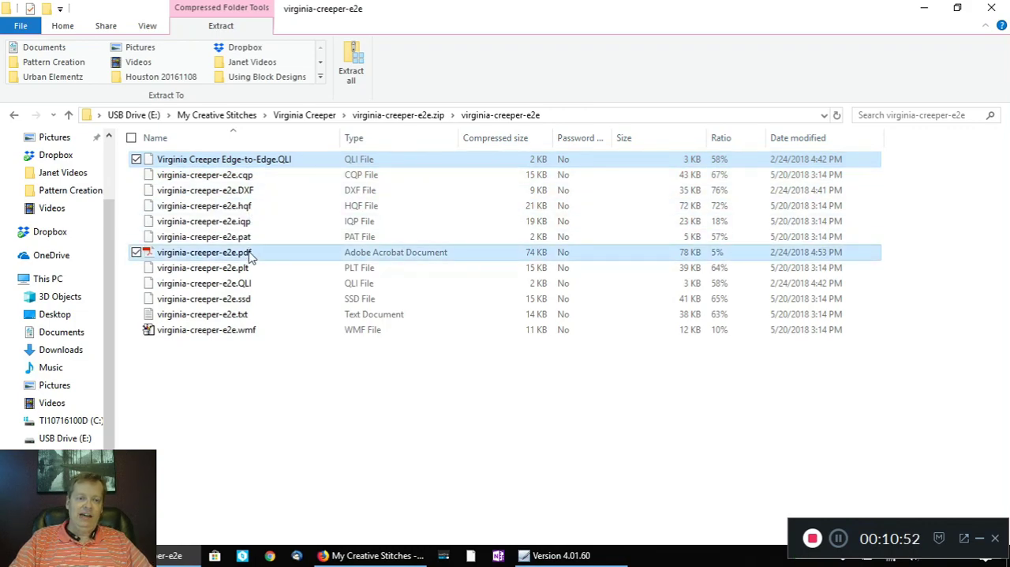
{"action": "right_click", "coordinate": [249, 257]}
{"action": "left_click", "coordinate": [180, 301]}
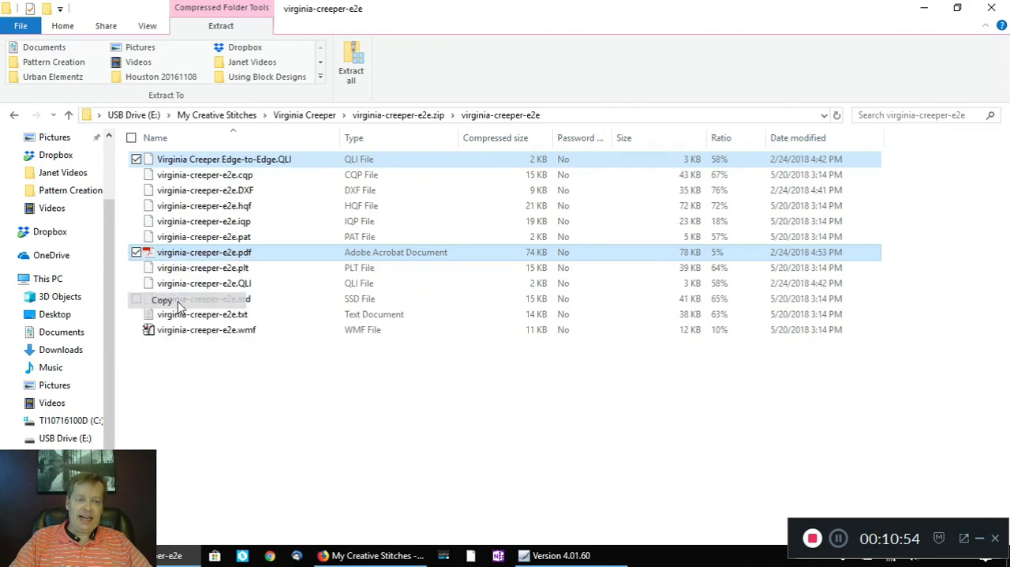
{"action": "left_click", "coordinate": [311, 118]}
{"action": "right_click", "coordinate": [289, 284]}
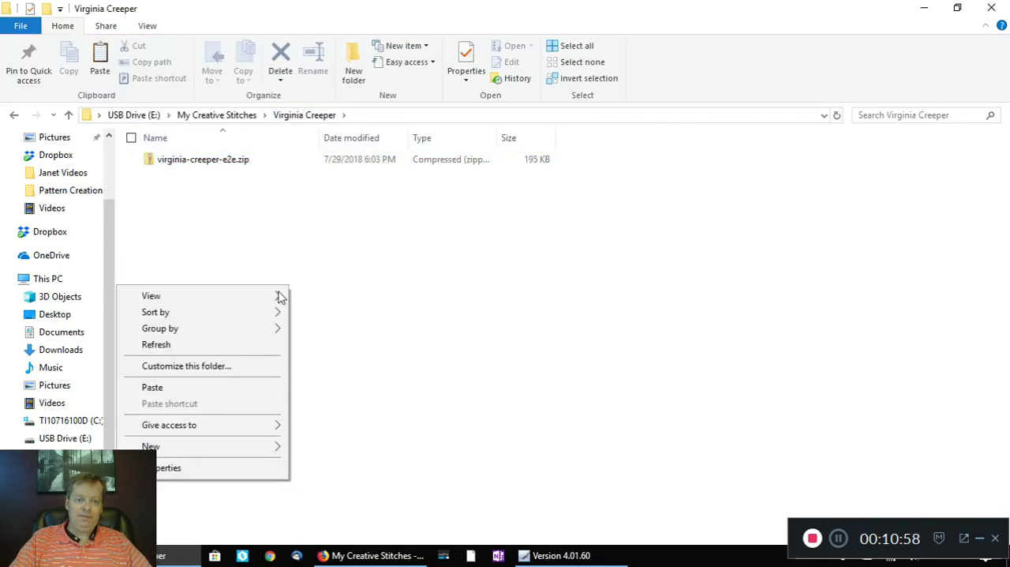
{"action": "left_click", "coordinate": [165, 387]}
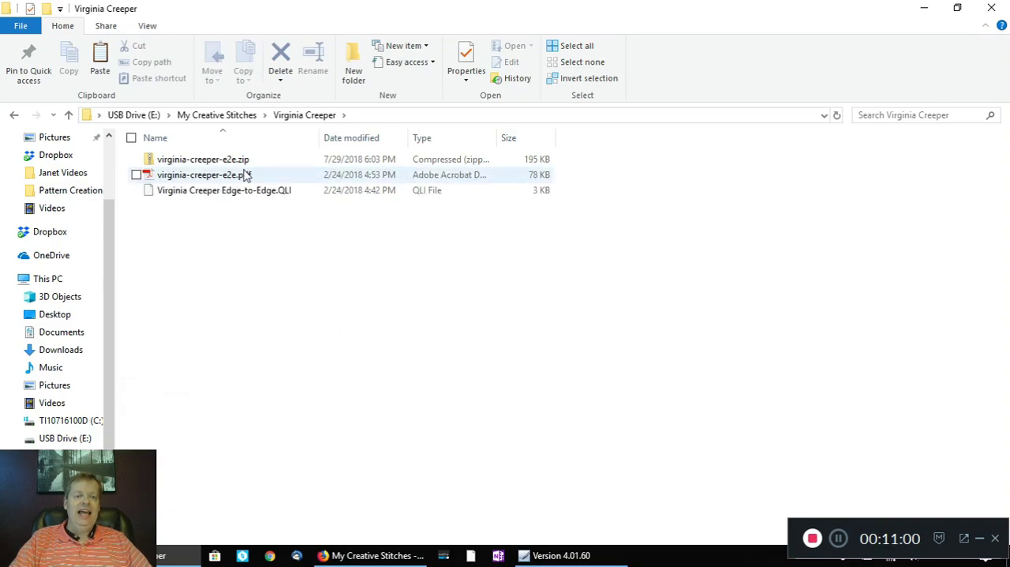
Step: View the pattern layout in virginia-creeper-e2e.pdf, close it, and return to the My Creative Stitches folder
{"action": "mouse_move", "coordinate": [255, 160]}
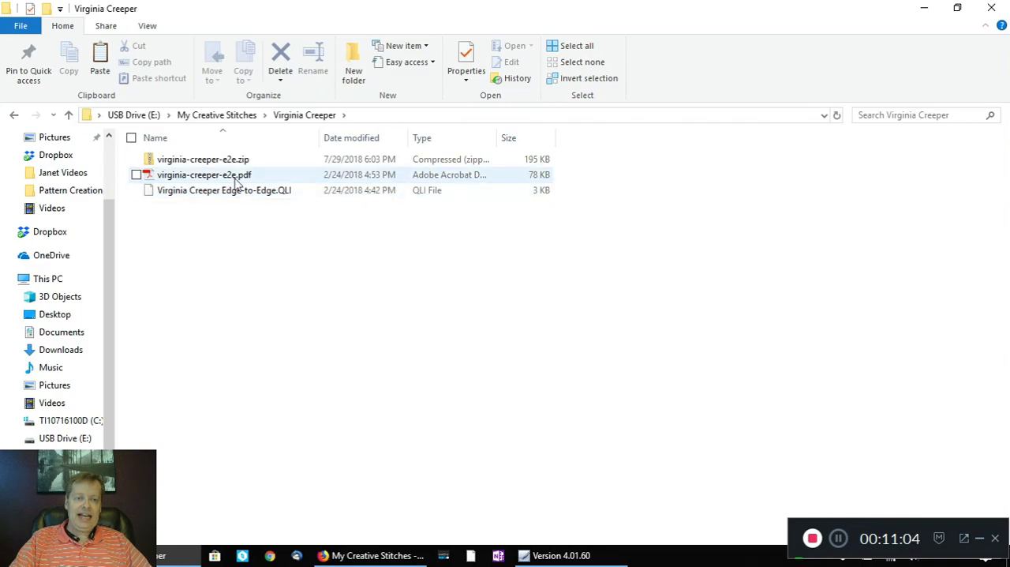
{"action": "left_click", "coordinate": [235, 180]}
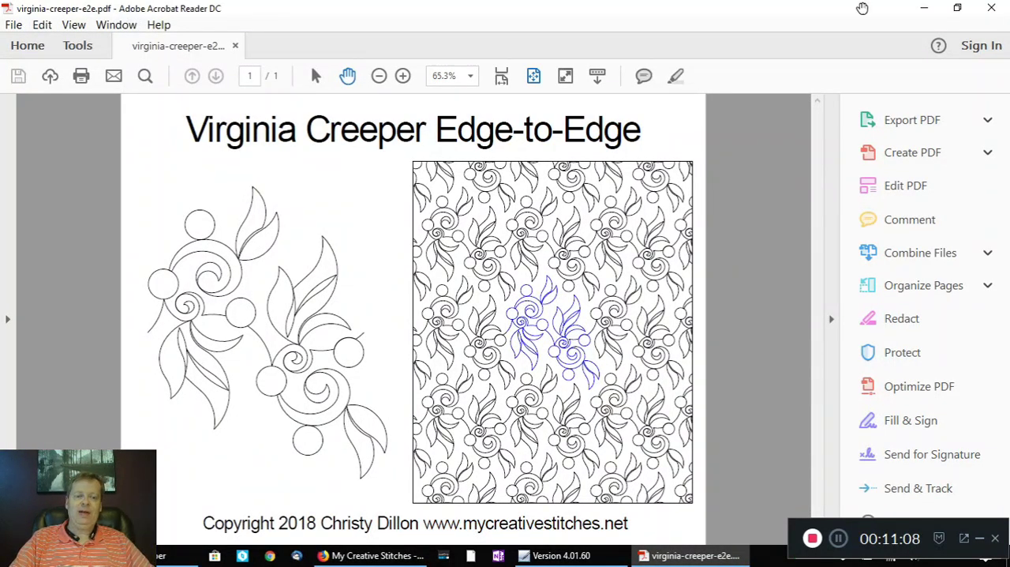
{"action": "left_click", "coordinate": [999, 14]}
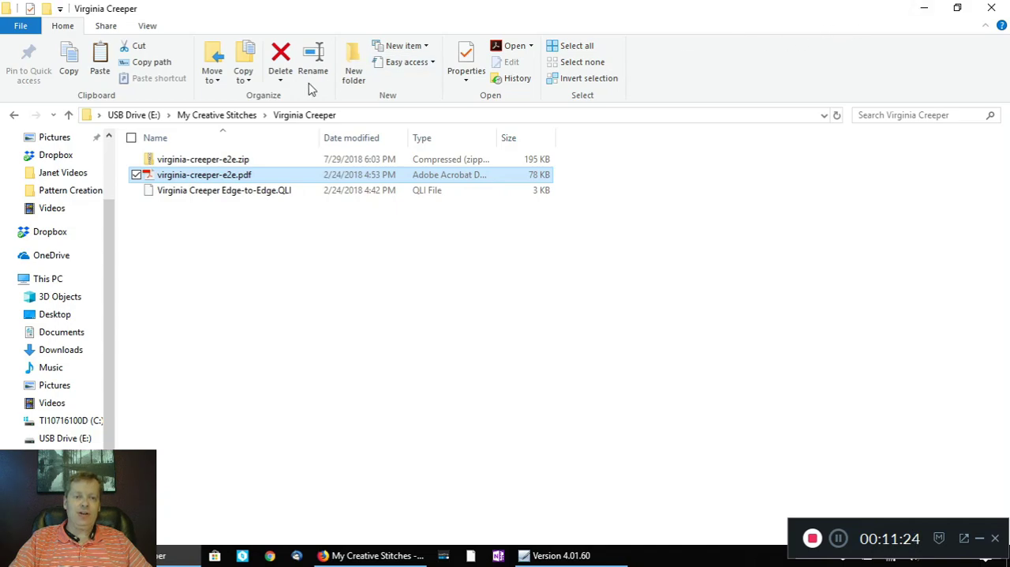
{"action": "left_click", "coordinate": [209, 116]}
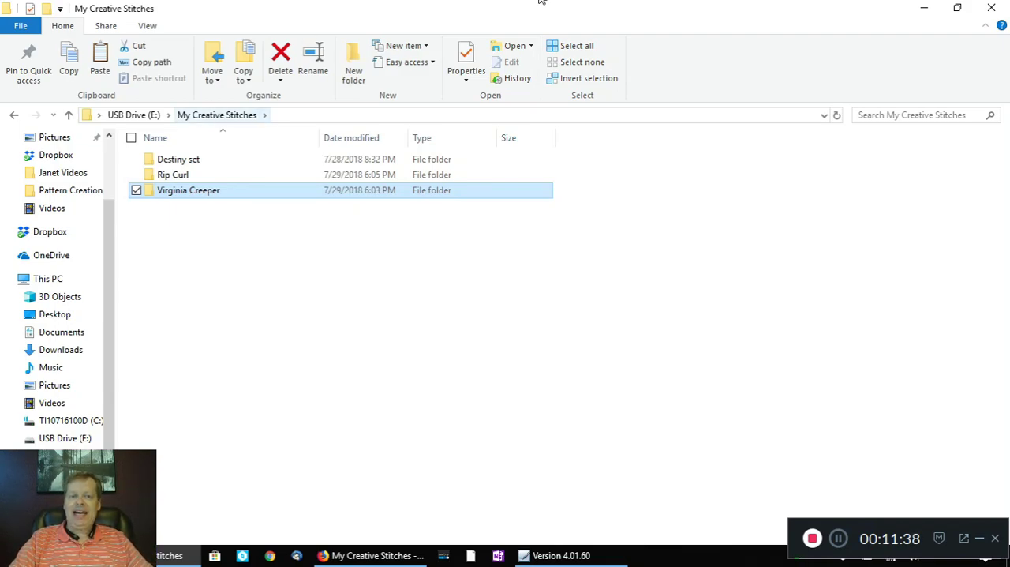
Step: Minimize File Explorer and Firefox, switch to Quilter's Creative Touch 4 Beginnings, and open Pantograph
{"action": "left_click", "coordinate": [924, 11]}
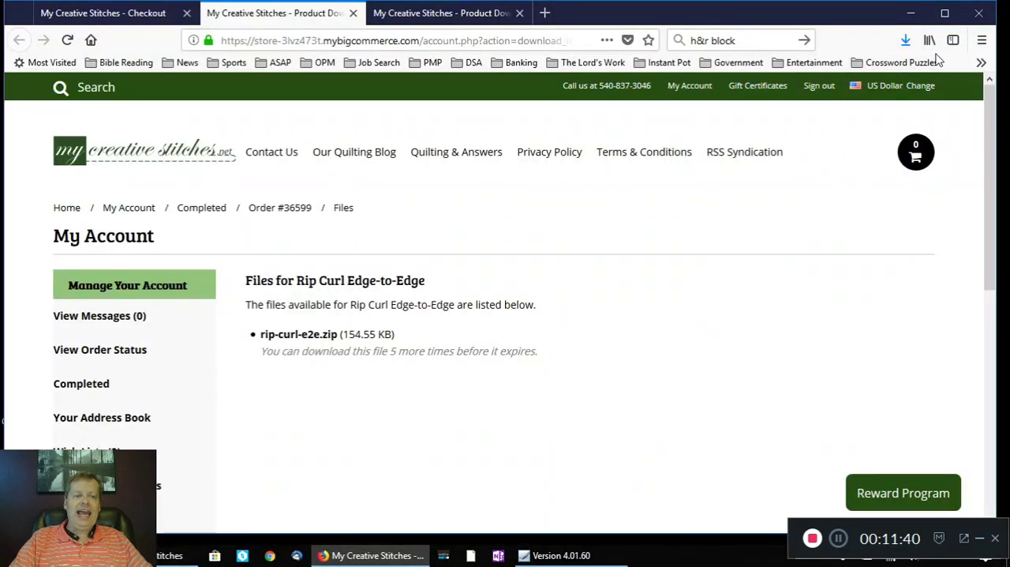
{"action": "left_click", "coordinate": [910, 14]}
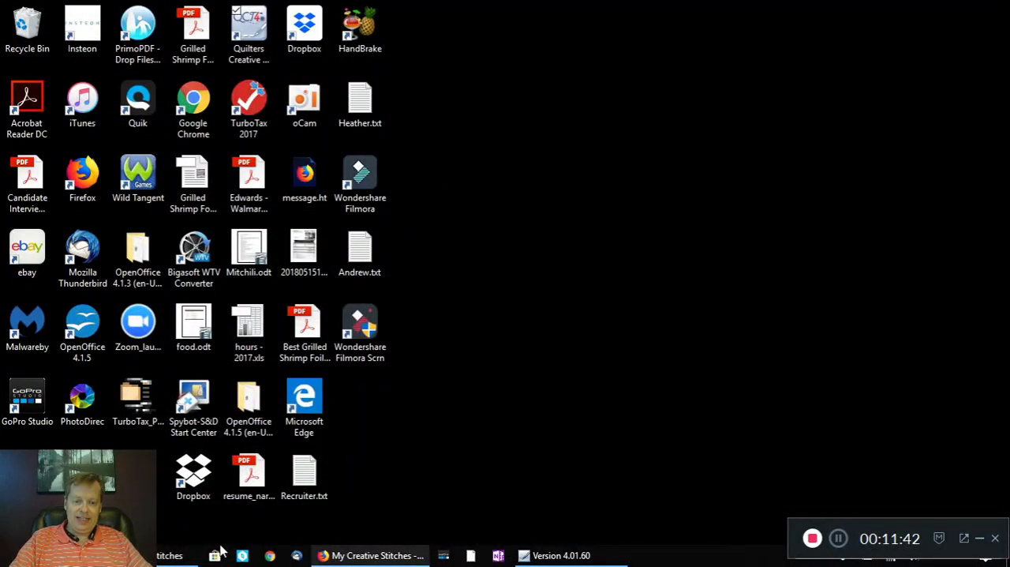
{"action": "left_click", "coordinate": [565, 556]}
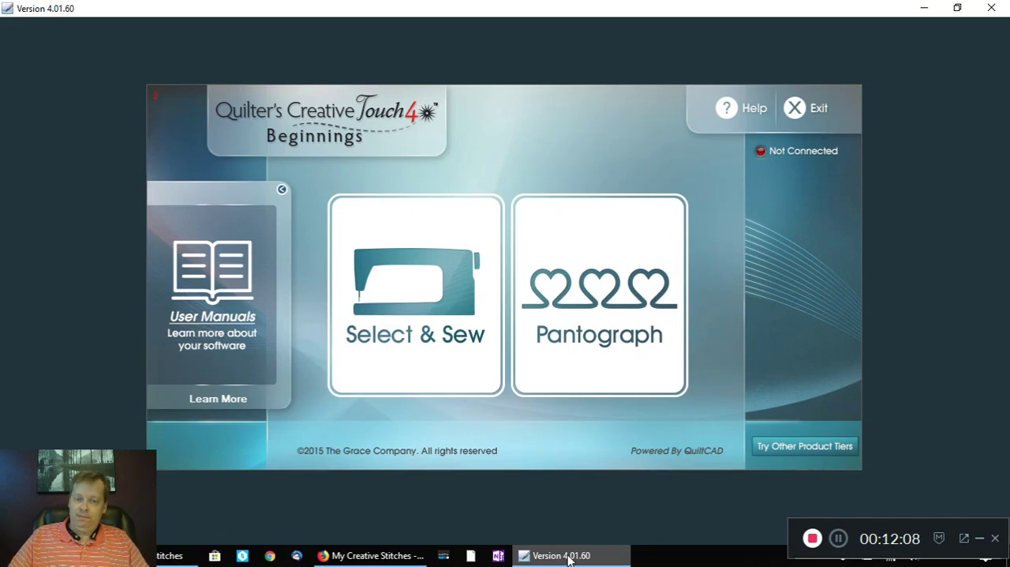
{"action": "left_click", "coordinate": [603, 306]}
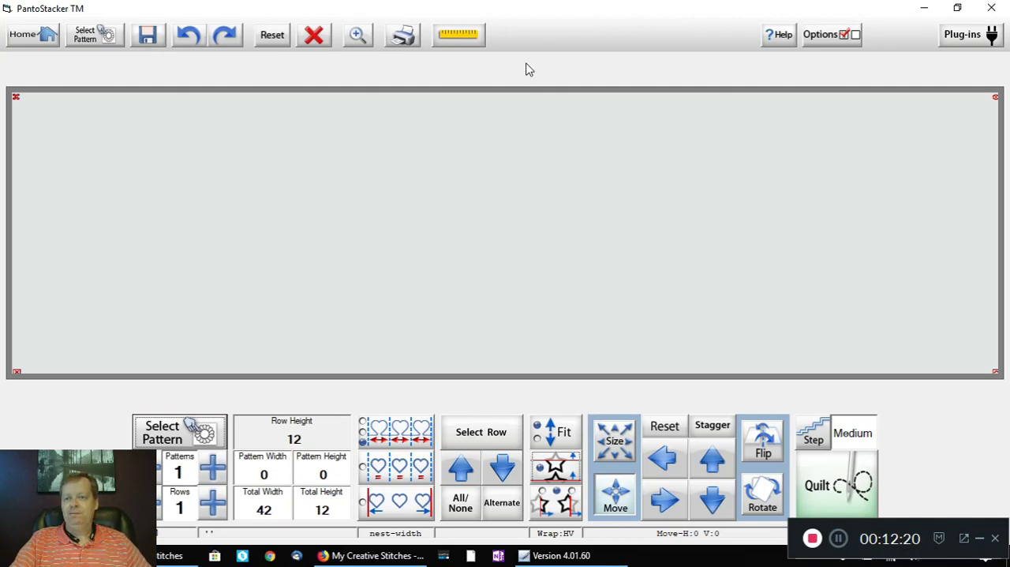
Step: Open the Batch Import plug-in and change its source location to the USB drive E:
{"action": "left_click", "coordinate": [961, 36]}
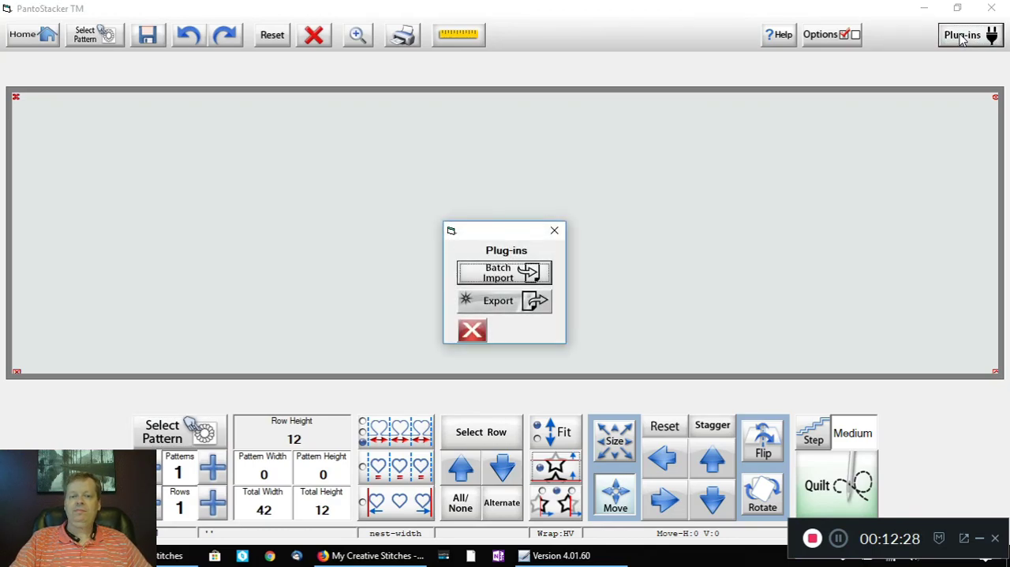
{"action": "left_click", "coordinate": [511, 274]}
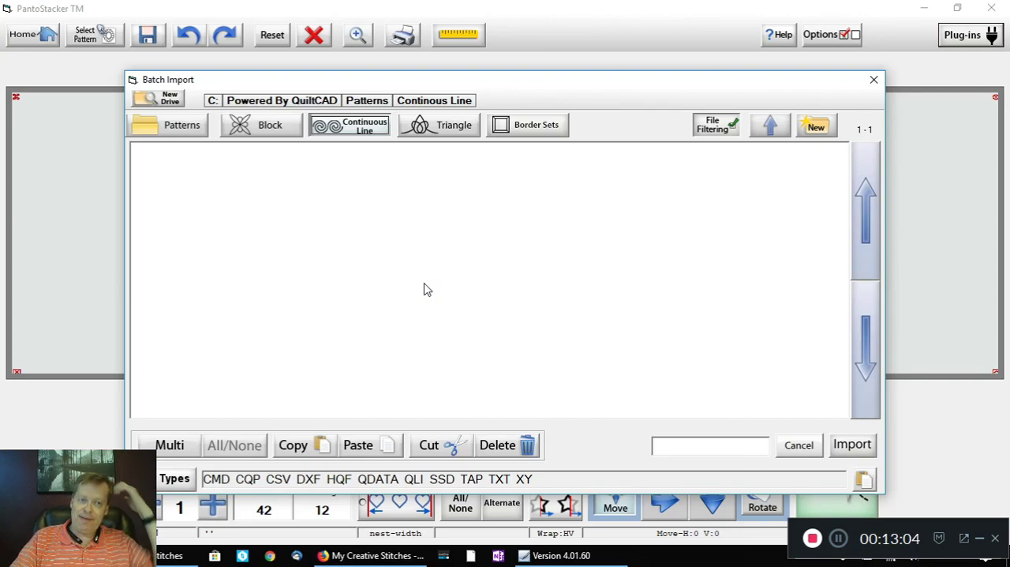
{"action": "left_click", "coordinate": [163, 103]}
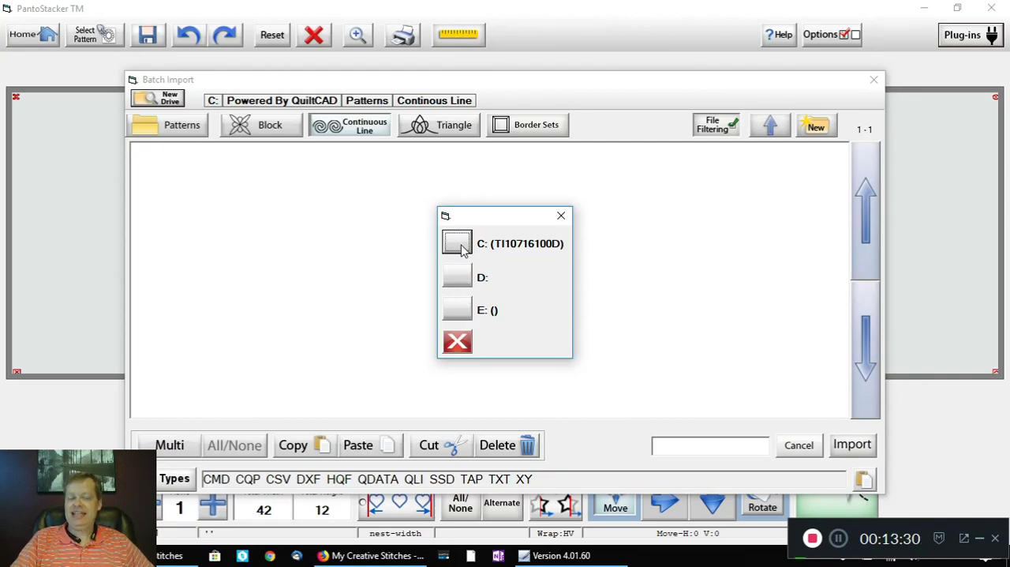
{"action": "left_click", "coordinate": [458, 311]}
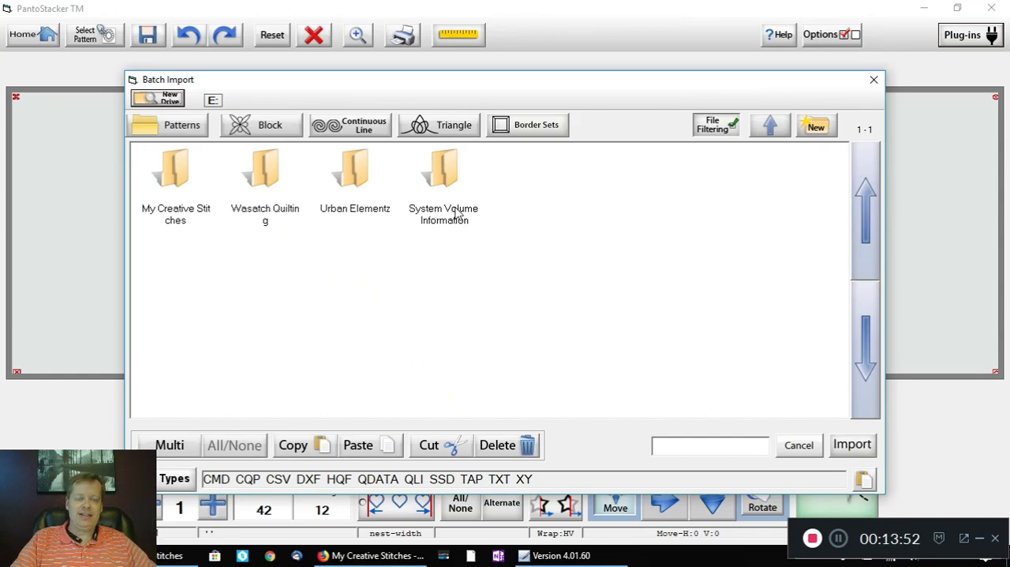
Step: Batch-import rip curl edge-to-edge.qli from the My Creative Stitches\Rip Curl folder and choose to import more patterns
{"action": "double_click", "coordinate": [178, 180]}
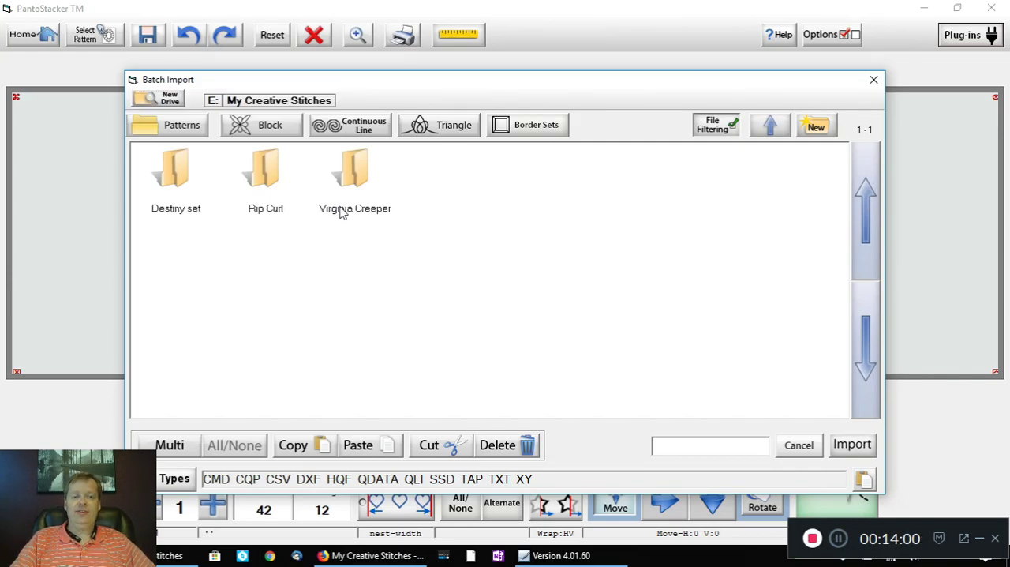
{"action": "double_click", "coordinate": [266, 179]}
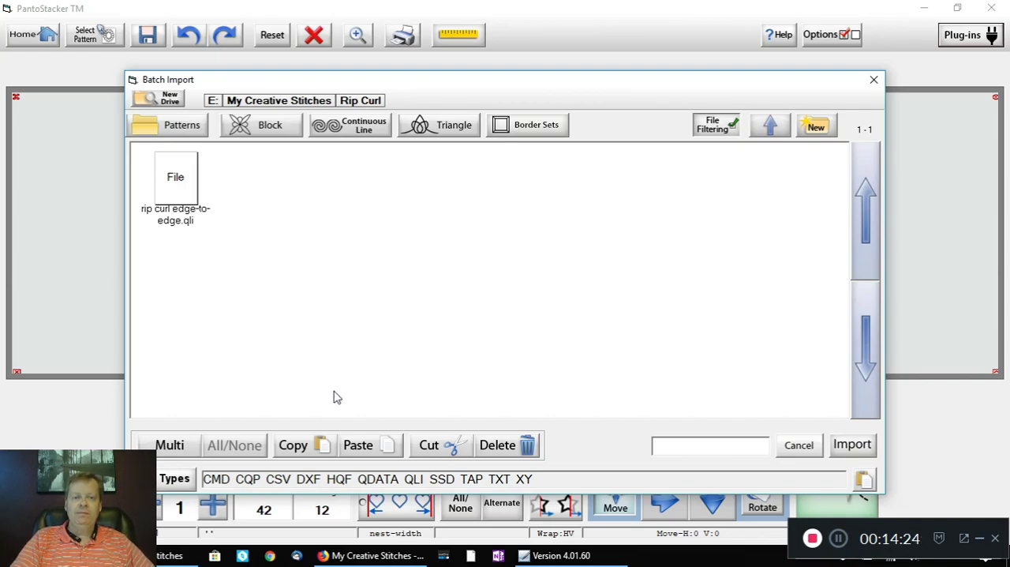
{"action": "left_click", "coordinate": [181, 189]}
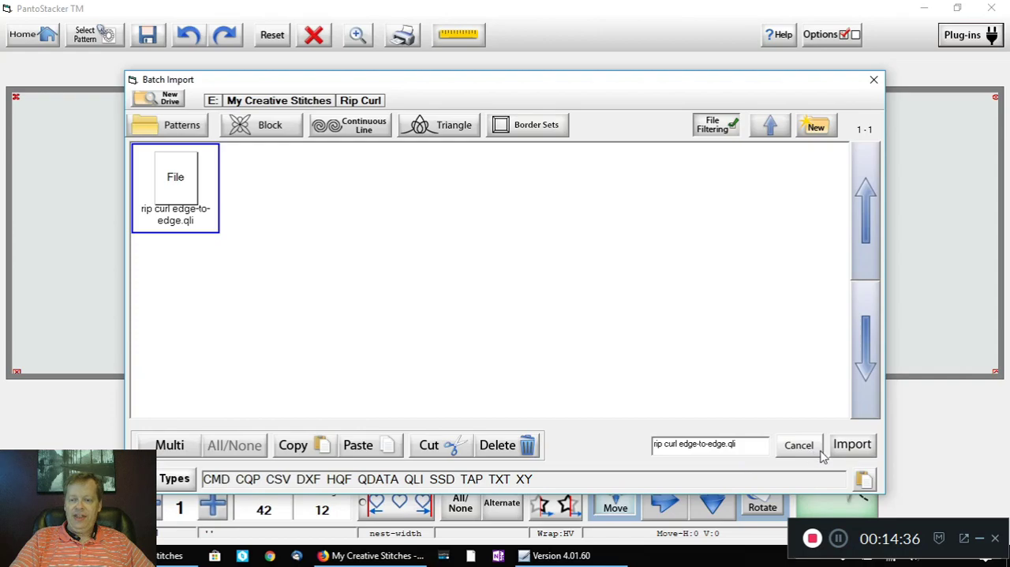
{"action": "left_click", "coordinate": [858, 445]}
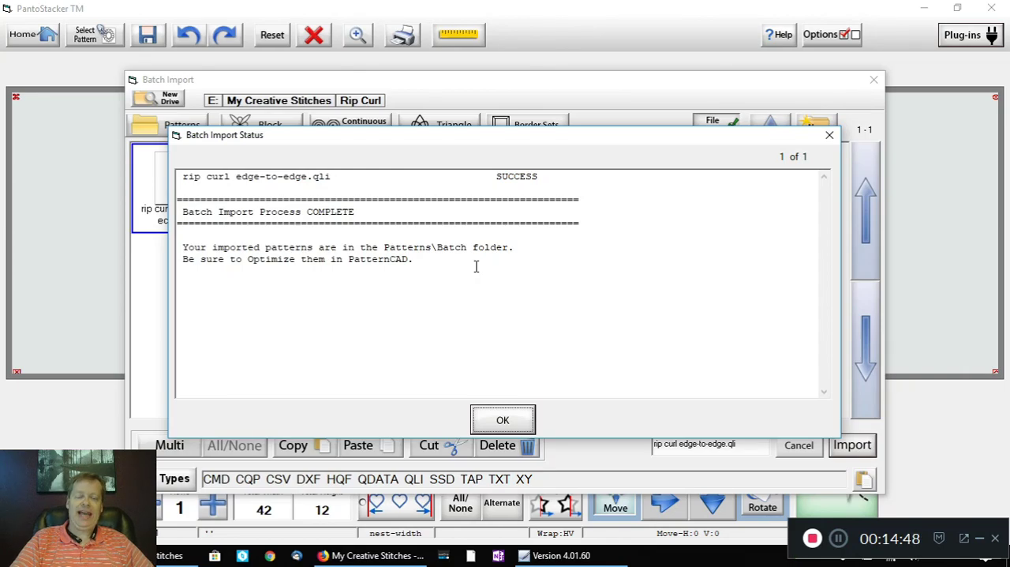
{"action": "left_click", "coordinate": [503, 421]}
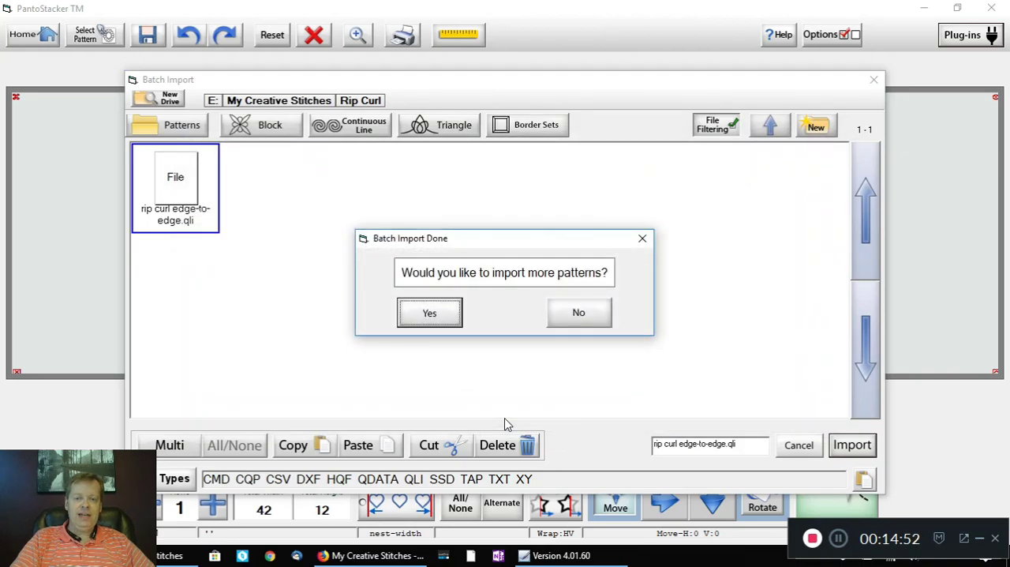
{"action": "left_click", "coordinate": [440, 316]}
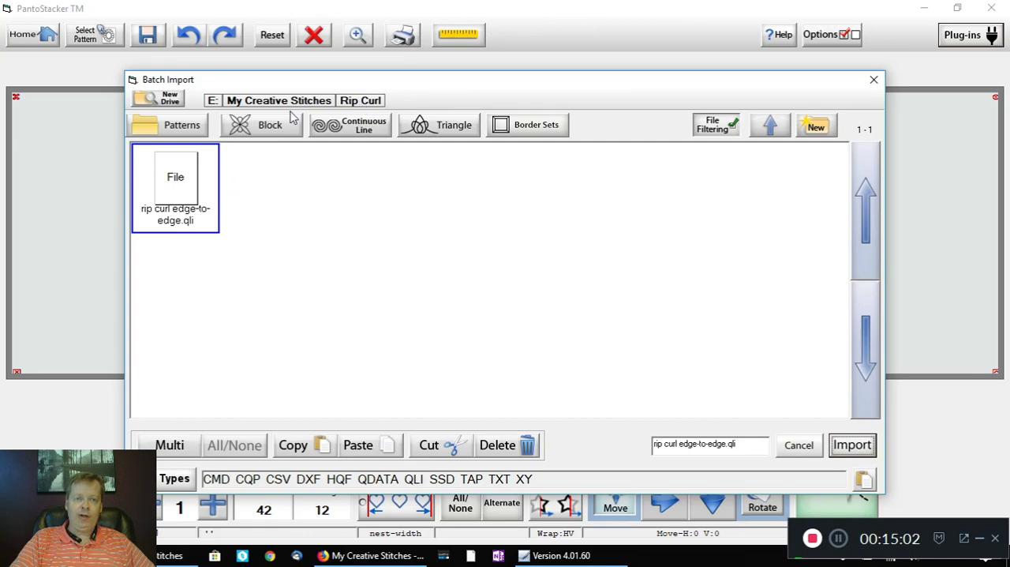
Step: Batch-import virginia creeper edge-to-edge.qli from the Virginia Creeper folder and finish importing patterns
{"action": "left_click", "coordinate": [772, 133]}
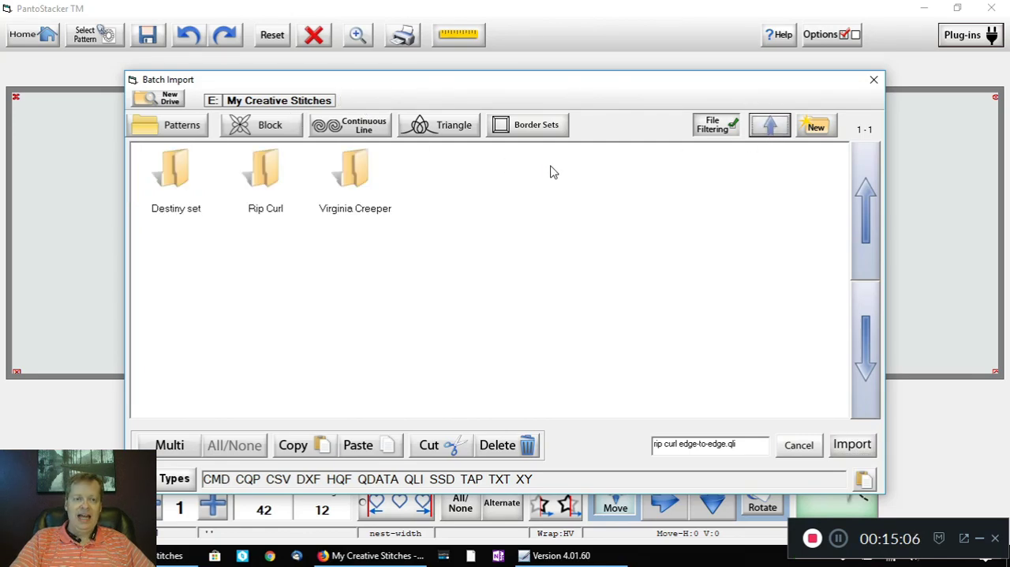
{"action": "double_click", "coordinate": [355, 181]}
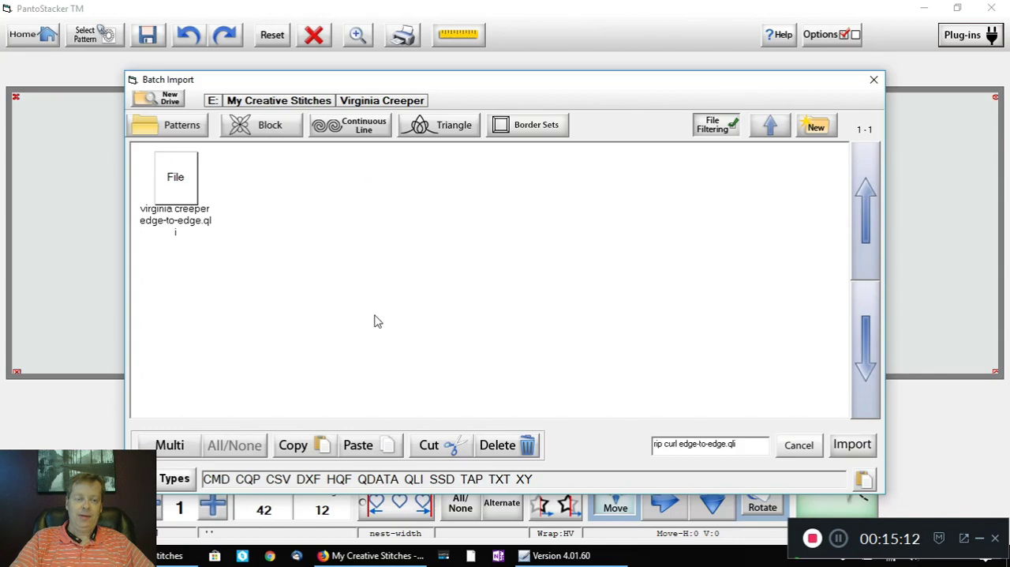
{"action": "left_click", "coordinate": [187, 195]}
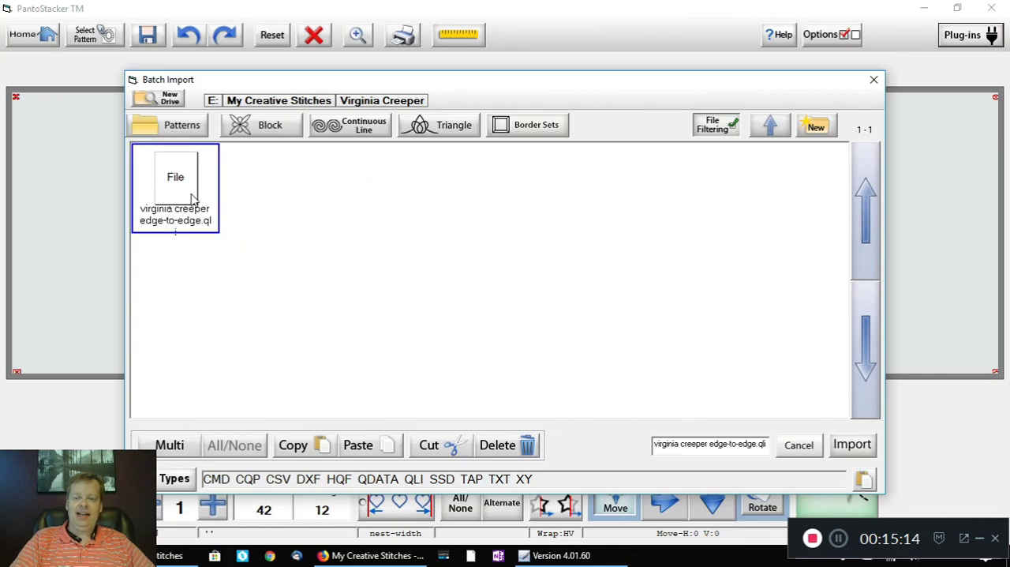
{"action": "left_click", "coordinate": [856, 445]}
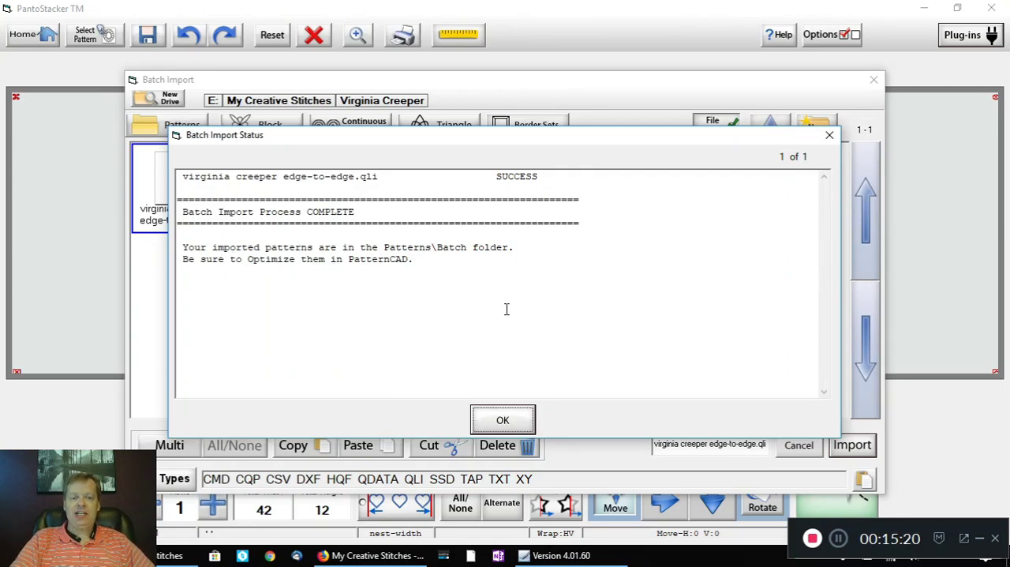
{"action": "left_click", "coordinate": [505, 421]}
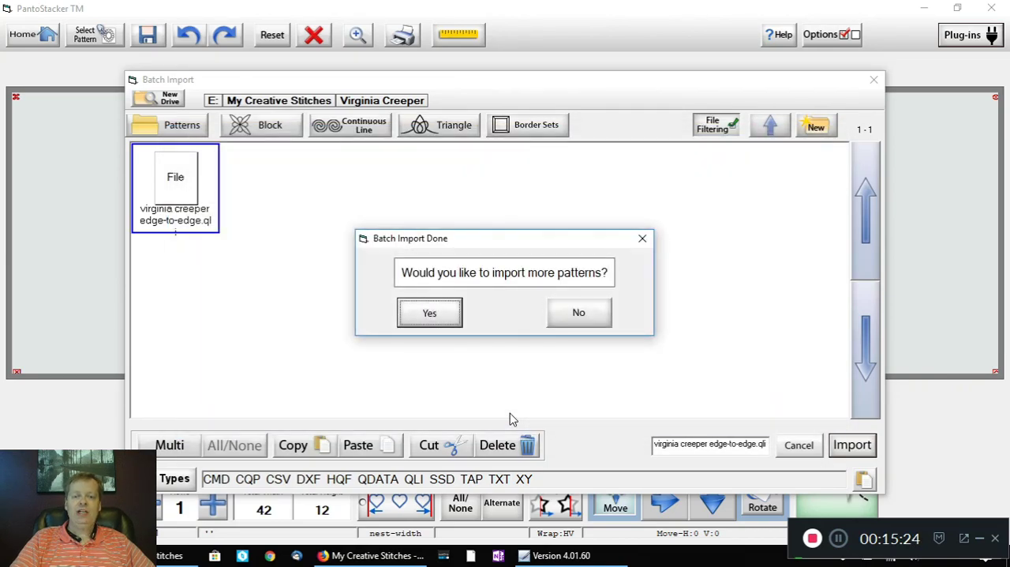
{"action": "left_click", "coordinate": [582, 314]}
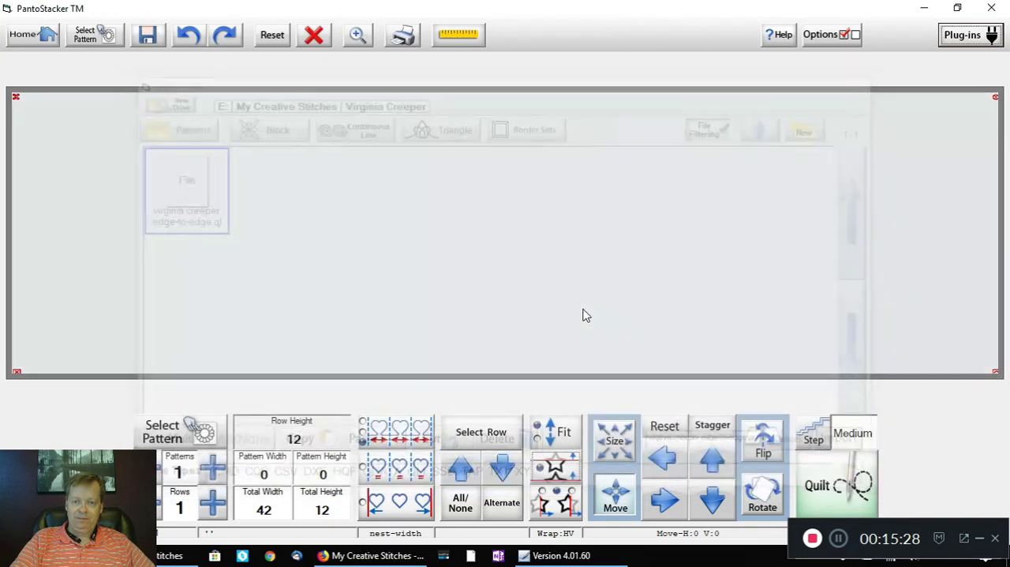
{"action": "left_click", "coordinate": [964, 37]}
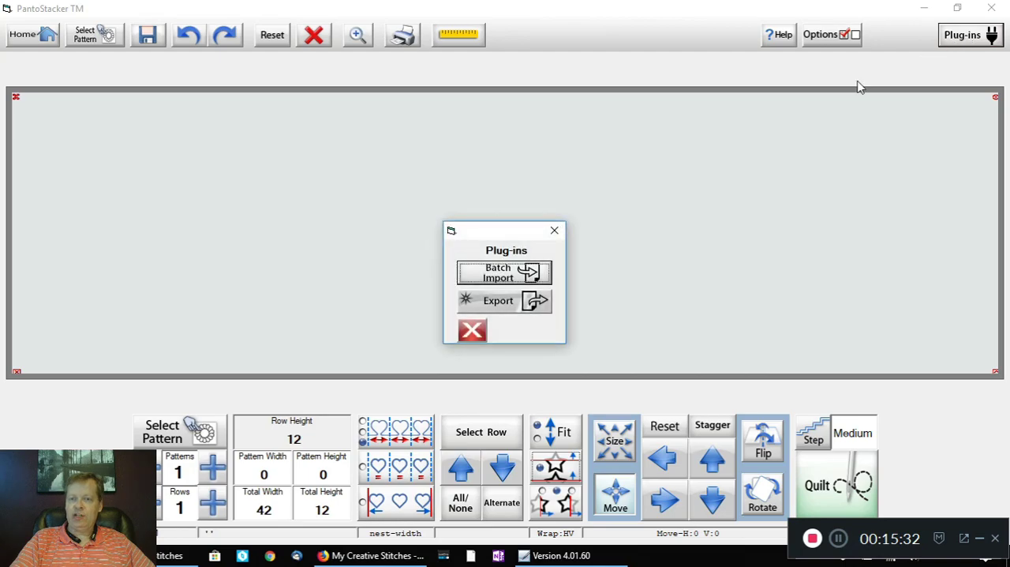
{"action": "left_click", "coordinate": [508, 277]}
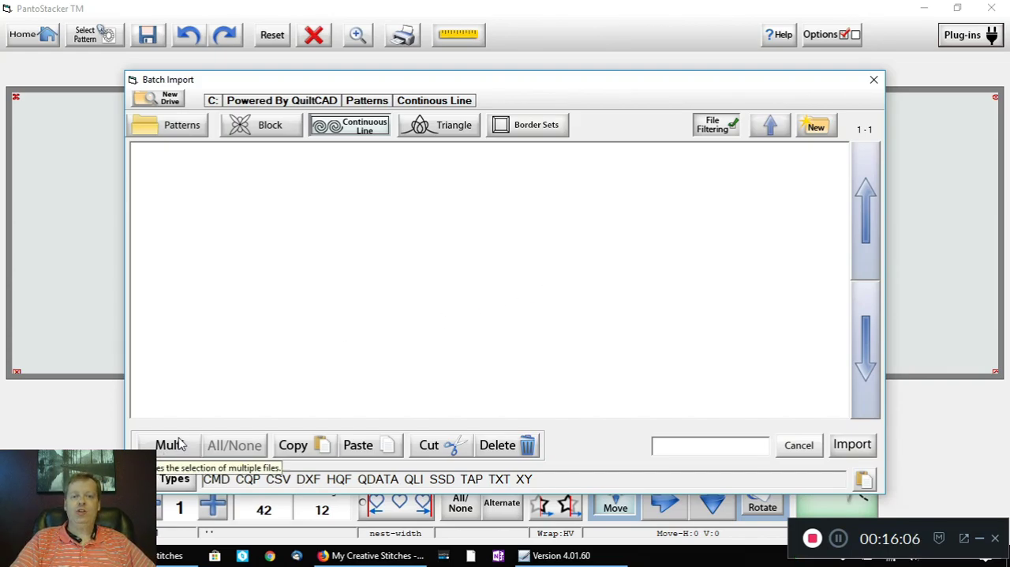
{"action": "left_click", "coordinate": [799, 446]}
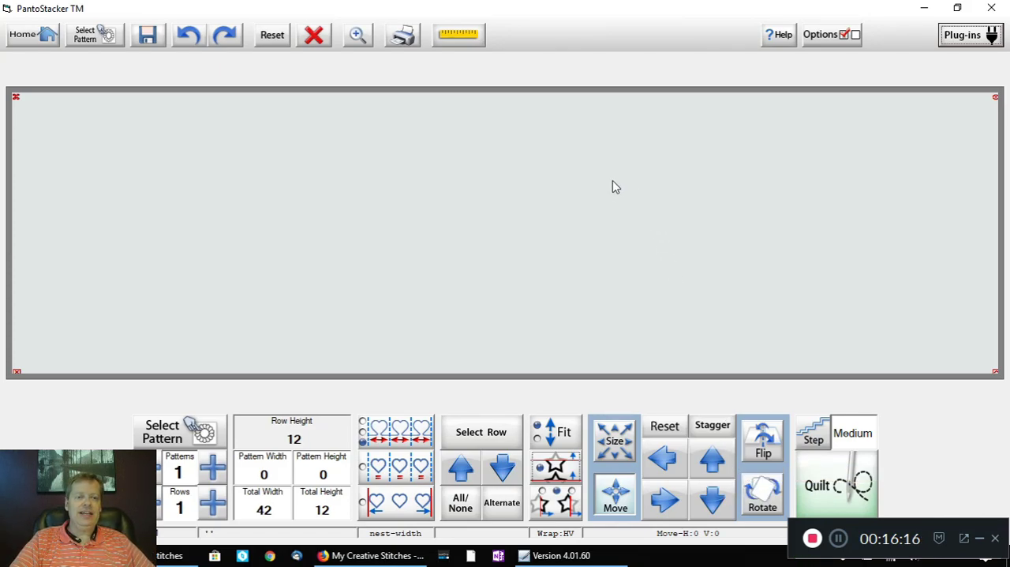
Step: Load the imported pattern rip curl edge-to-edge_fqli.gpf from the Patterns\Batch folder into the layout
{"action": "left_click", "coordinate": [89, 38]}
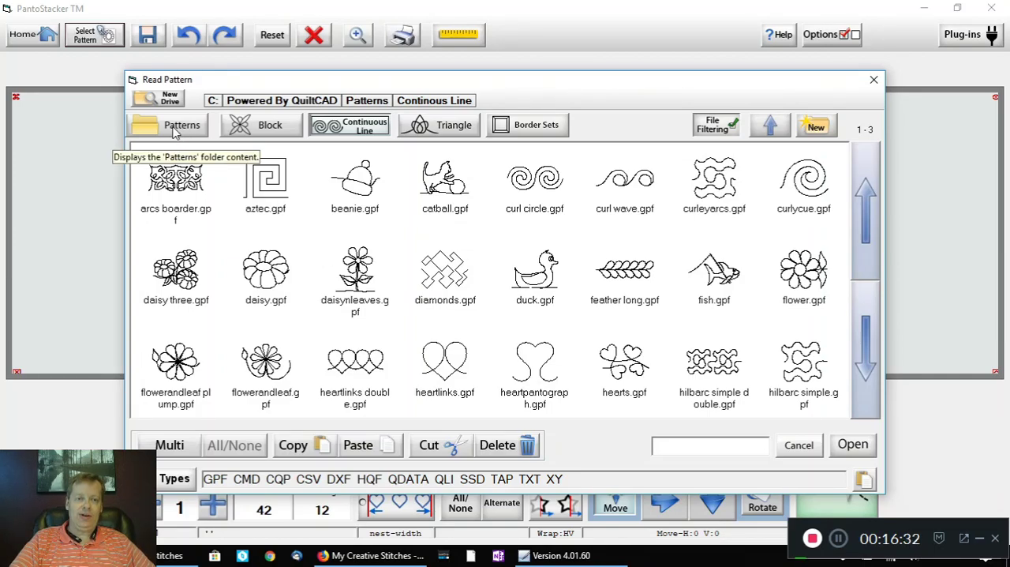
{"action": "left_click", "coordinate": [176, 133]}
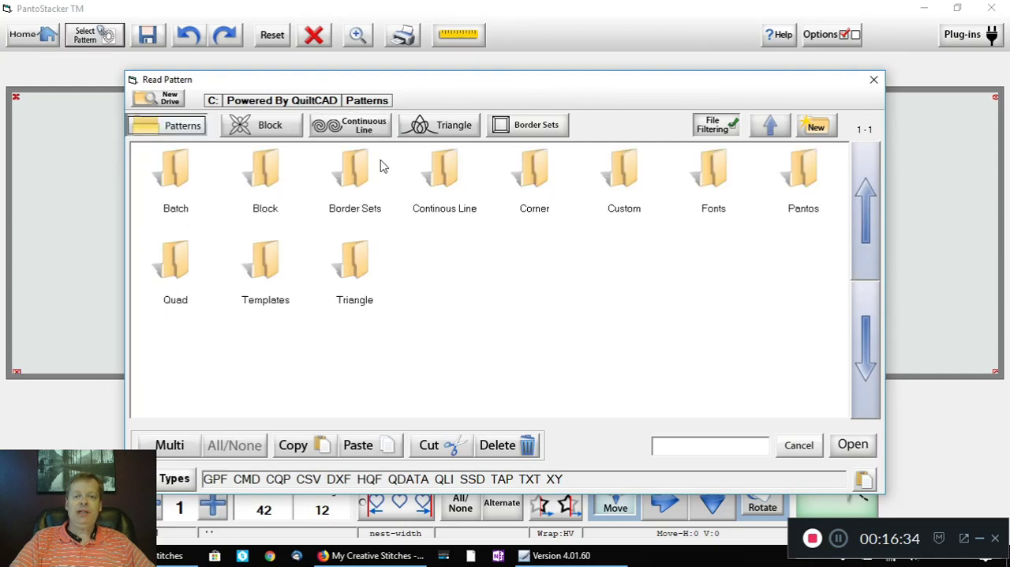
{"action": "double_click", "coordinate": [175, 175]}
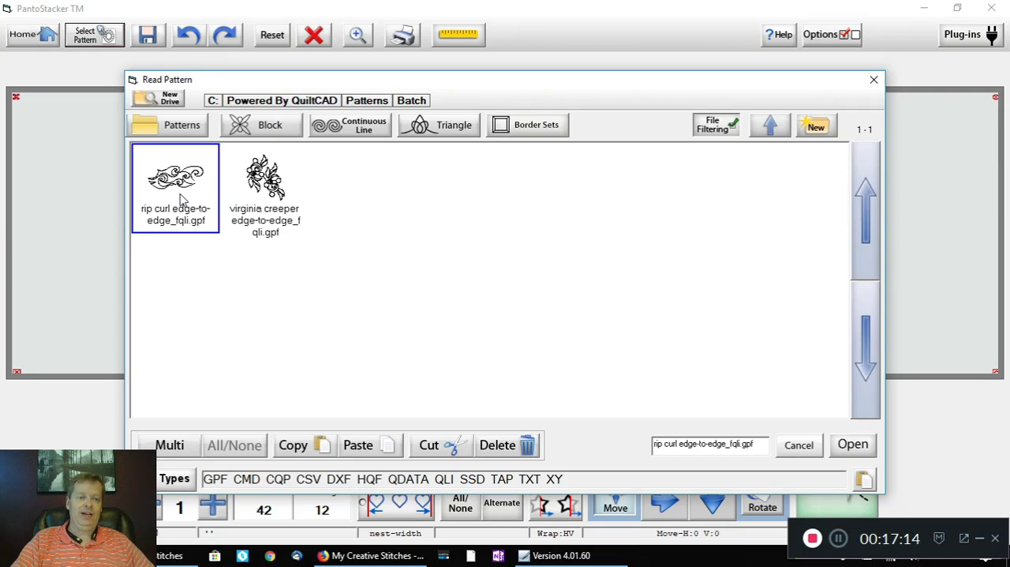
{"action": "left_click", "coordinate": [853, 445]}
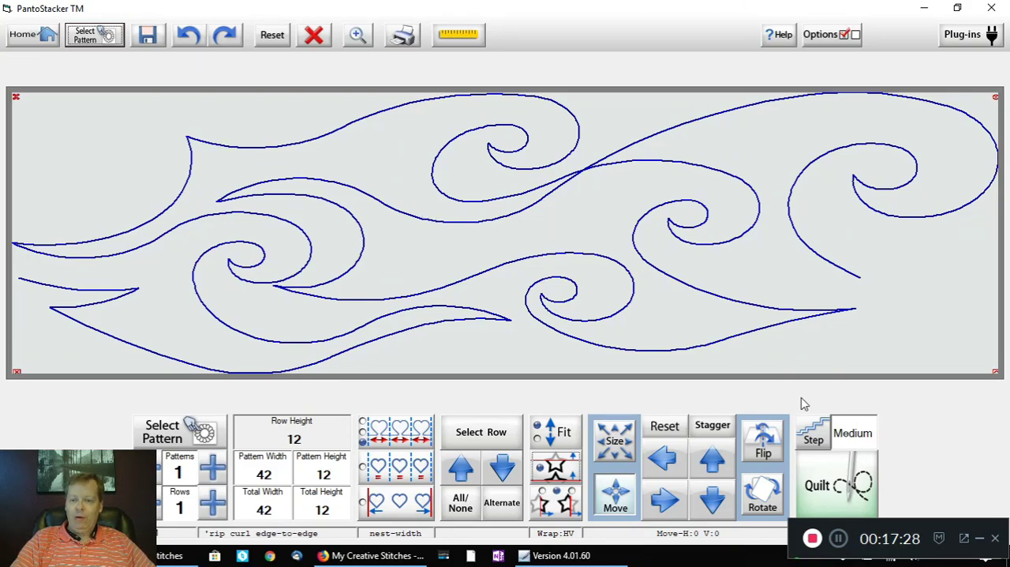
Step: Return to the home screen without saving the design and reopen Pantograph
{"action": "left_click", "coordinate": [33, 41]}
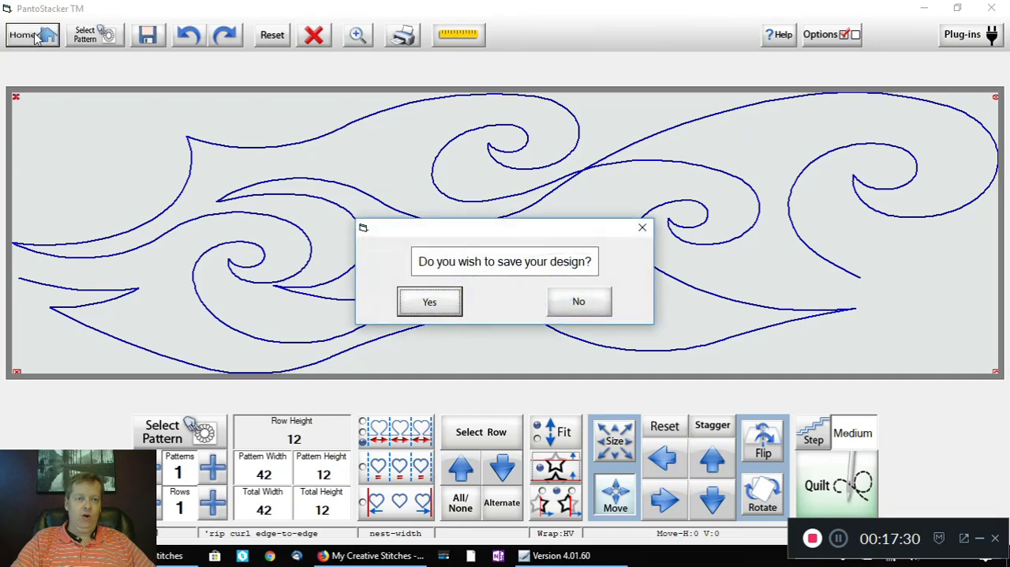
{"action": "left_click", "coordinate": [577, 302]}
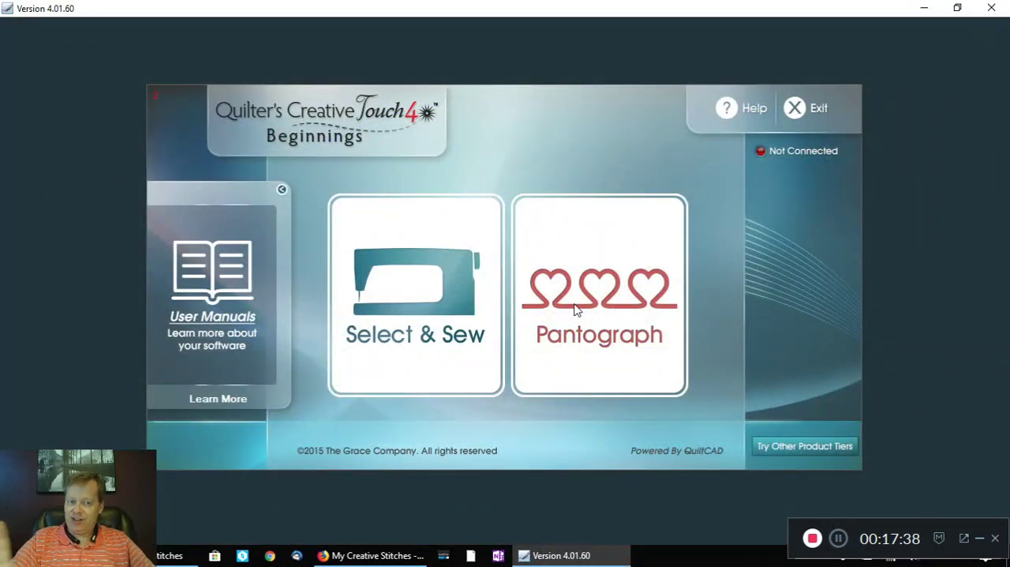
{"action": "left_click", "coordinate": [577, 310]}
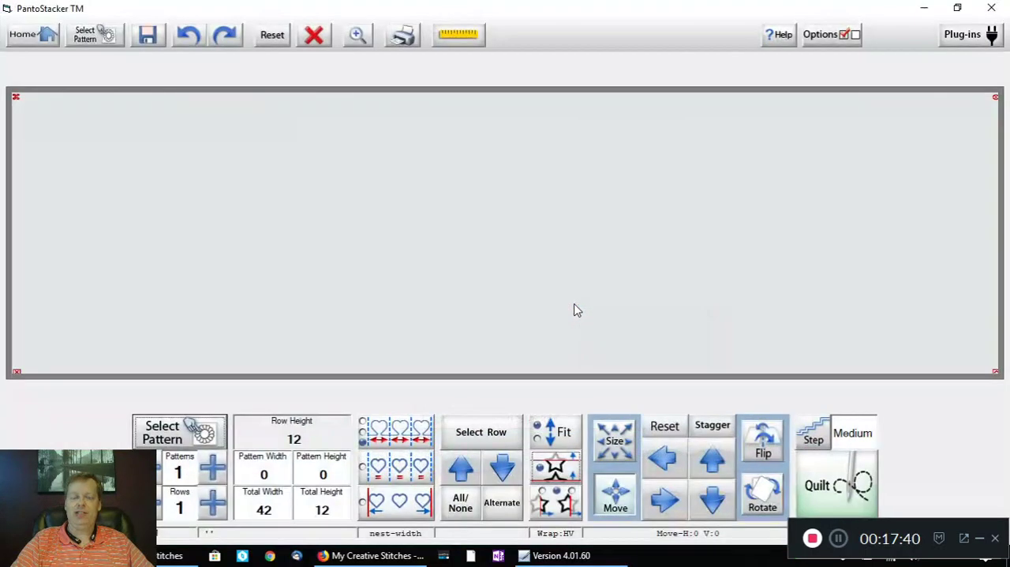
Step: Create a folder named My Creative Stitches inside the Patterns\Pantos folder
{"action": "left_click", "coordinate": [88, 39]}
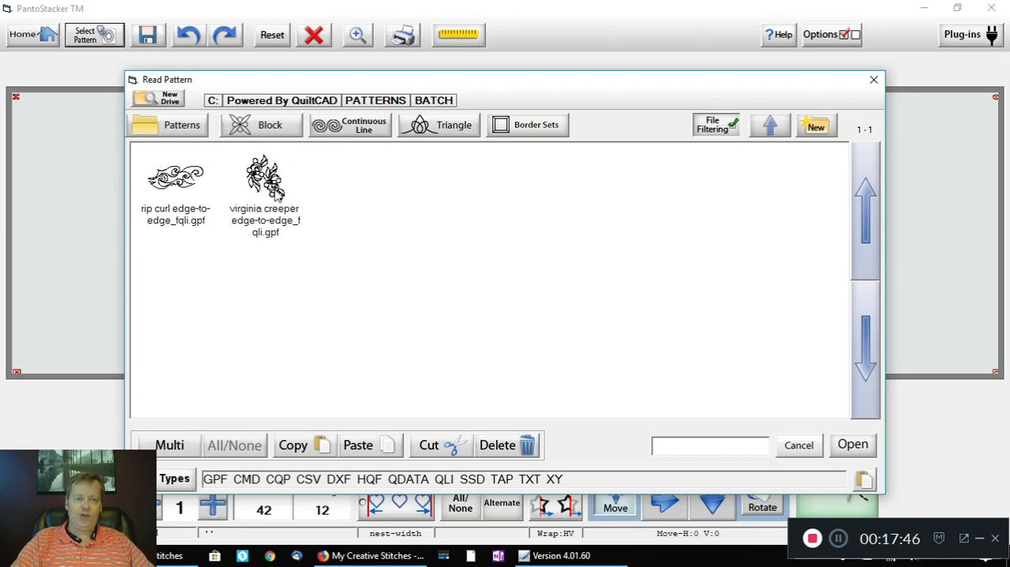
{"action": "left_click", "coordinate": [772, 128]}
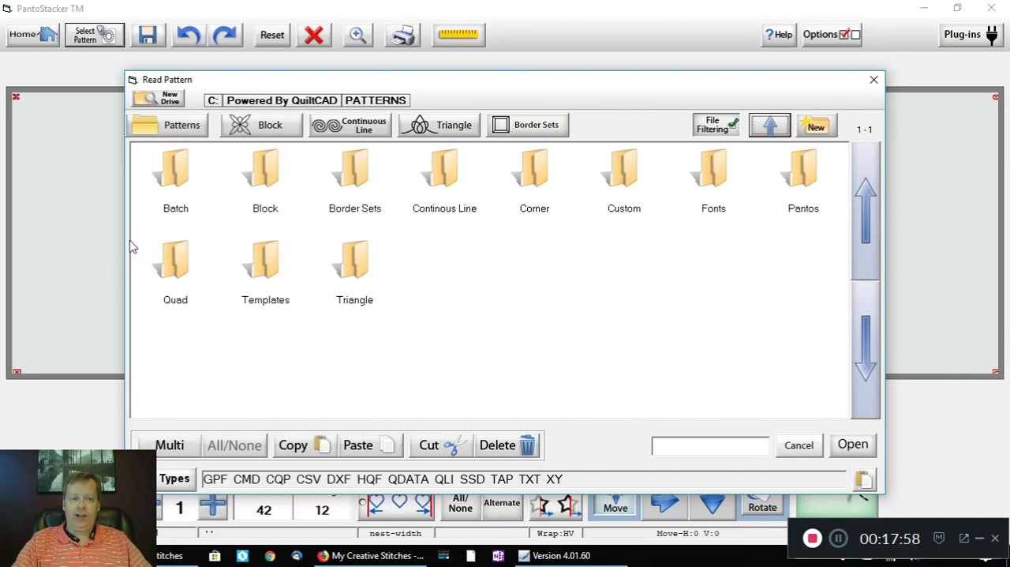
{"action": "double_click", "coordinate": [805, 180]}
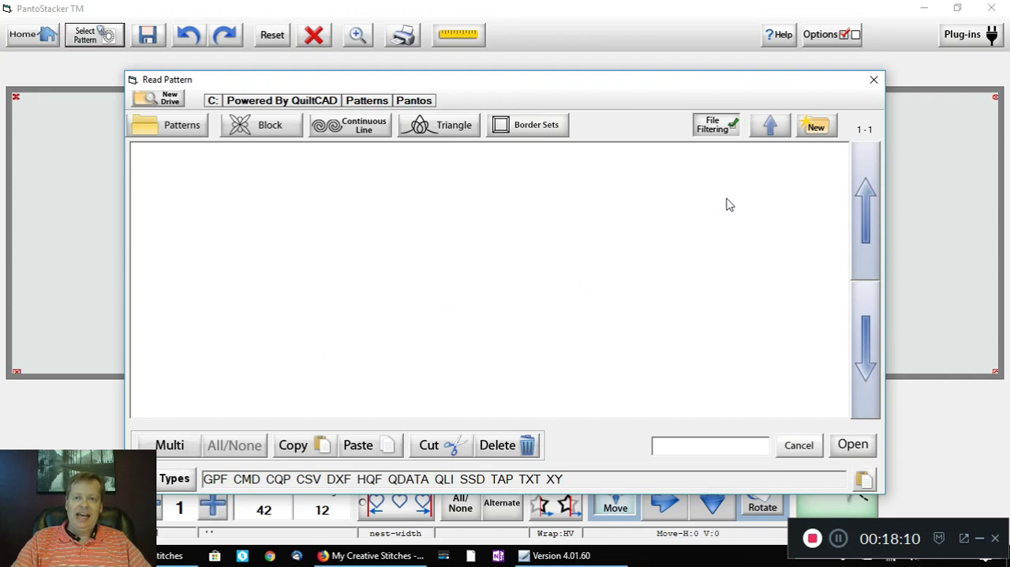
{"action": "left_click", "coordinate": [817, 128]}
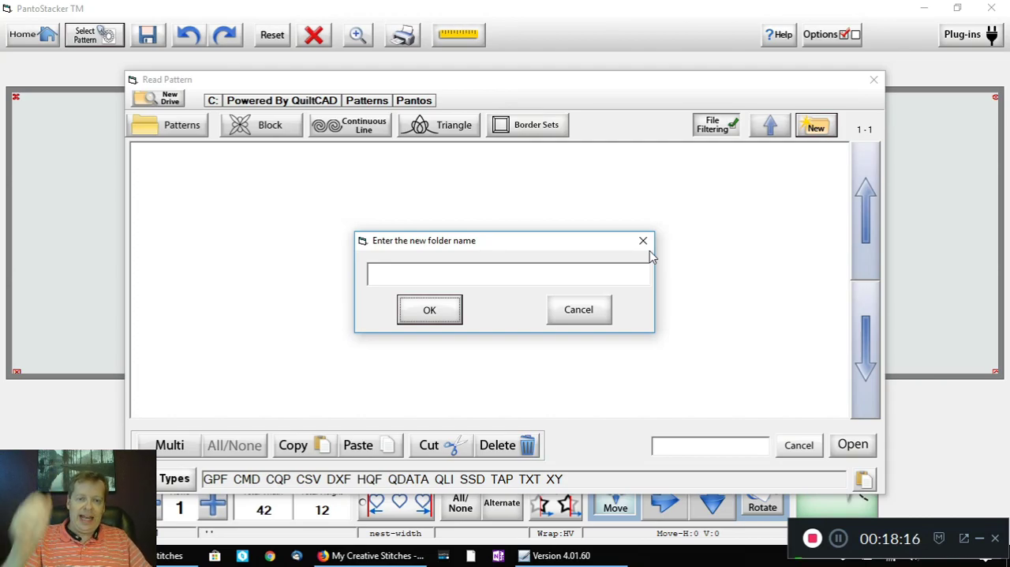
{"action": "left_click", "coordinate": [500, 274]}
{"action": "type", "text": "My Crea"}
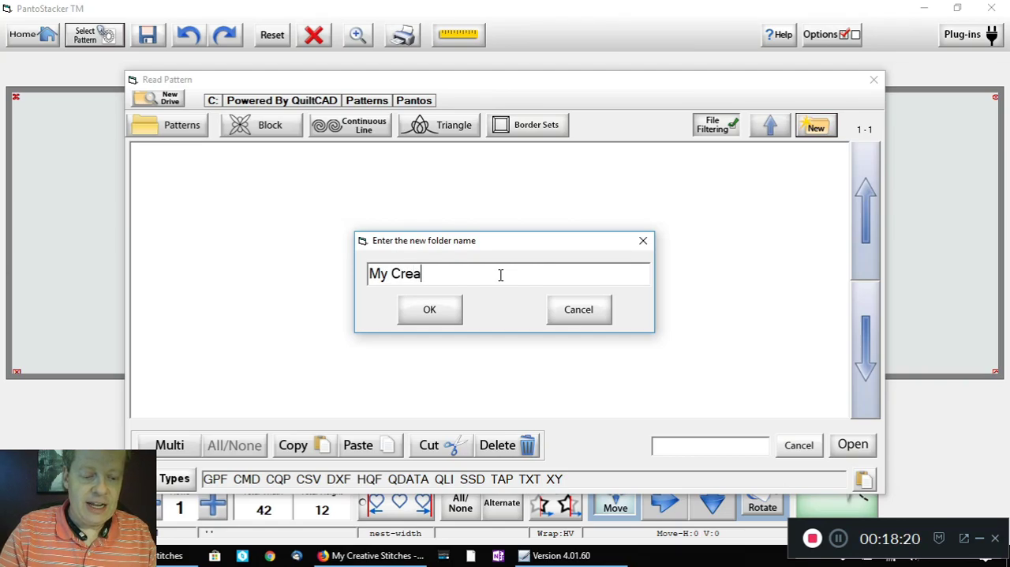
{"action": "type", "text": "tive Stitches"}
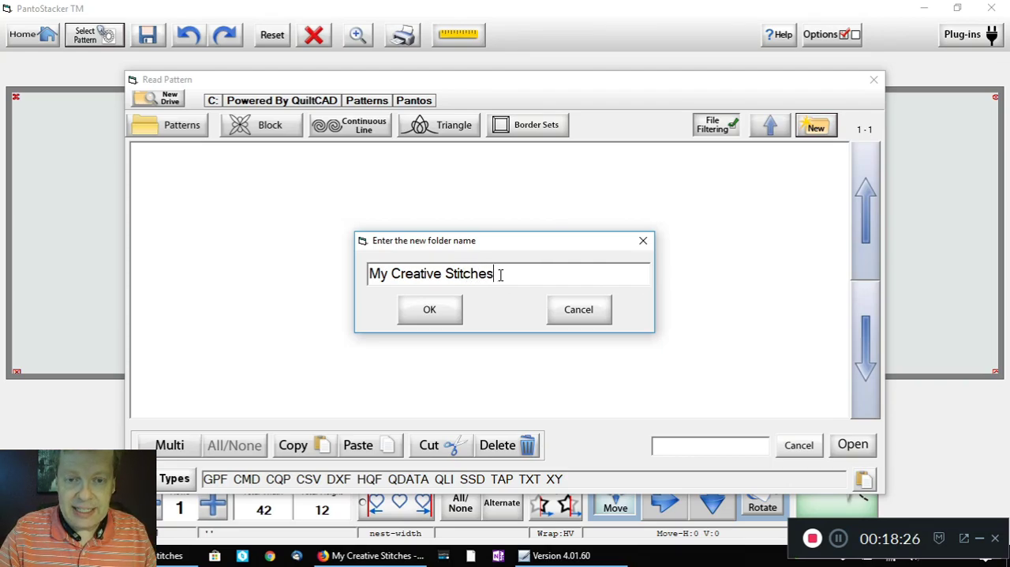
{"action": "left_click", "coordinate": [430, 310]}
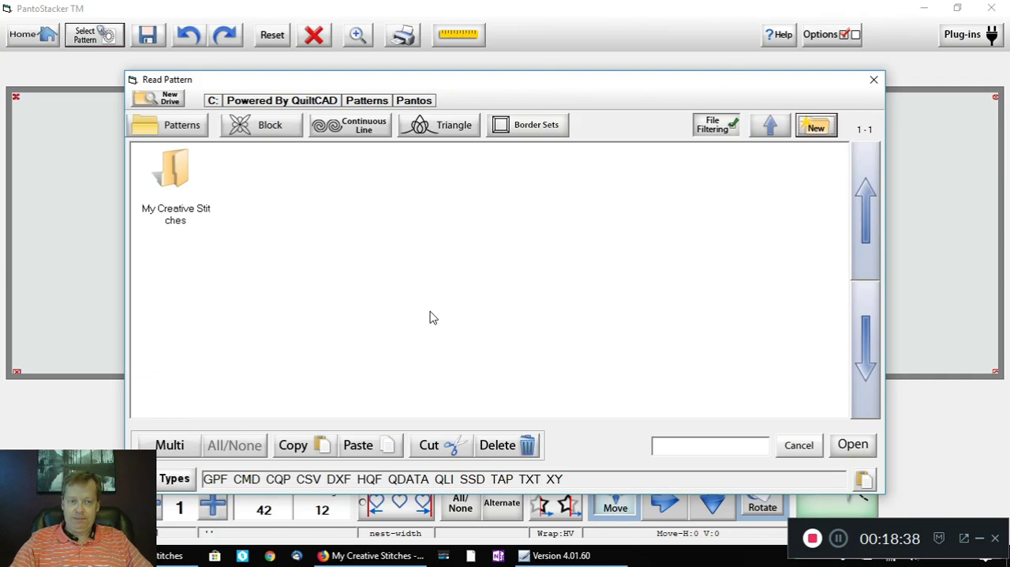
Step: Cut both pattern files, rip curl edge-to-edge_fqli.gpf and virginia creeper edge-to-edge_fqli.gpf, from the Patterns\Batch folder
{"action": "double_click", "coordinate": [178, 182]}
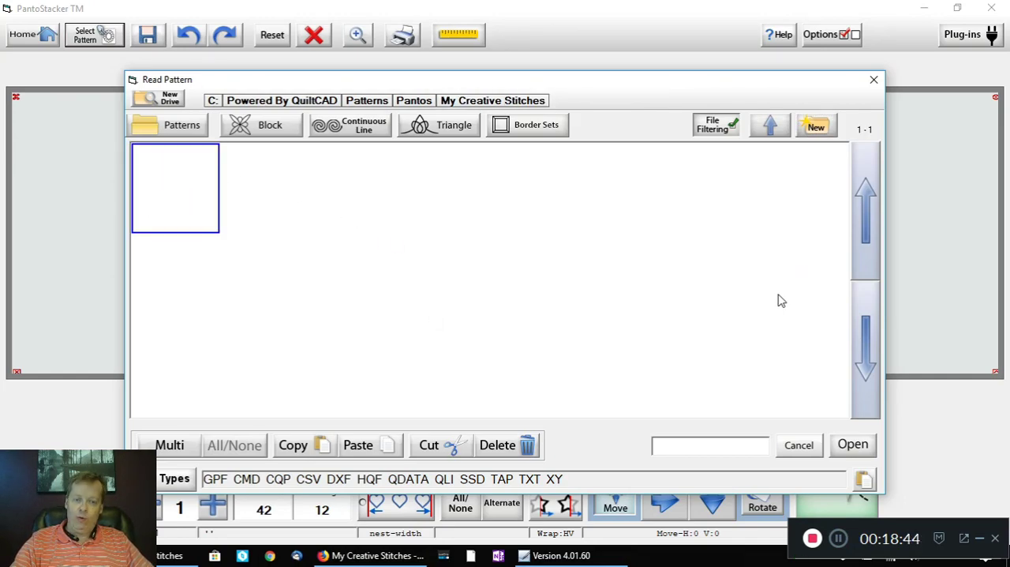
{"action": "left_click", "coordinate": [772, 128]}
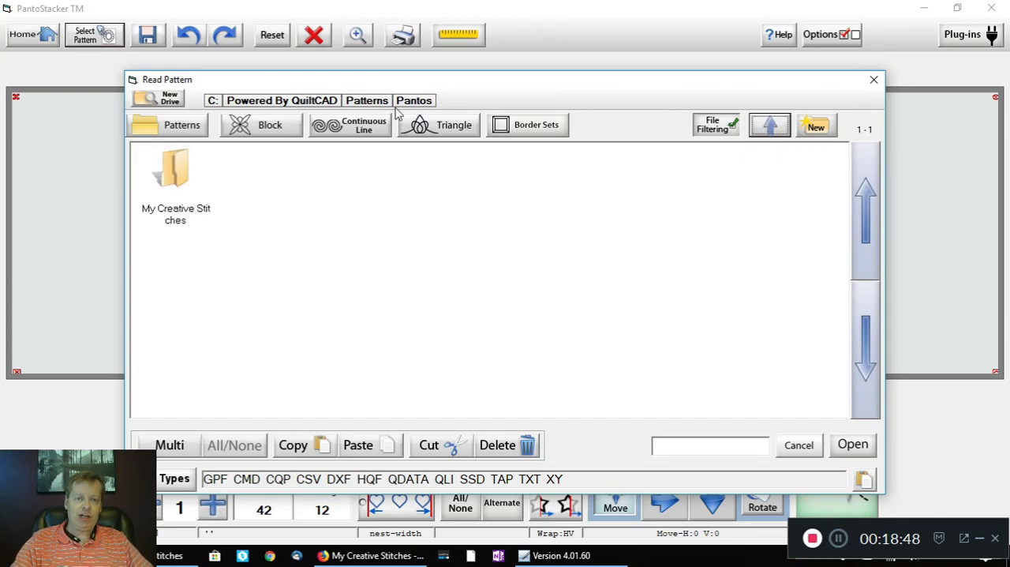
{"action": "left_click", "coordinate": [772, 126]}
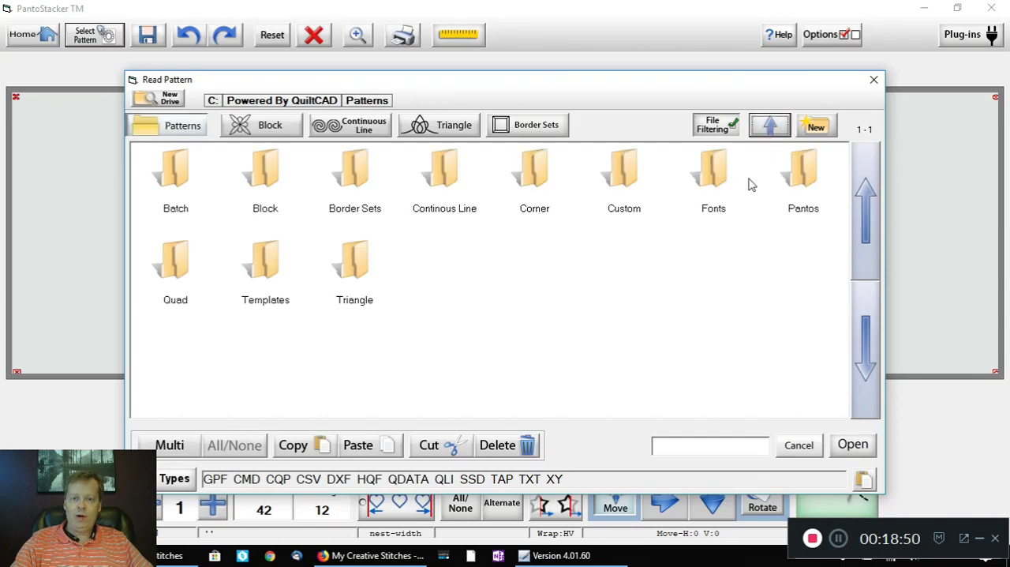
{"action": "double_click", "coordinate": [175, 177]}
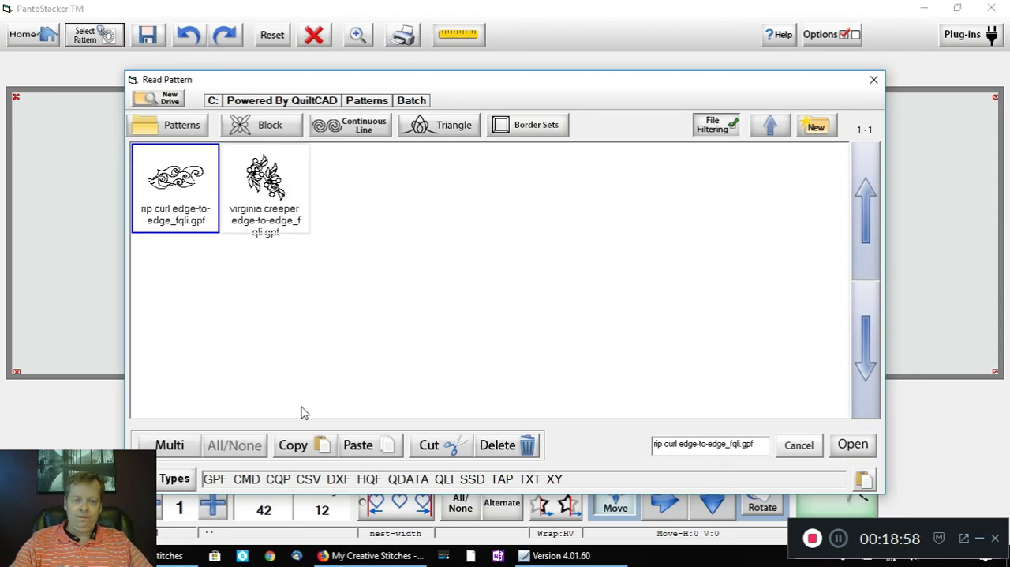
{"action": "left_click", "coordinate": [178, 447]}
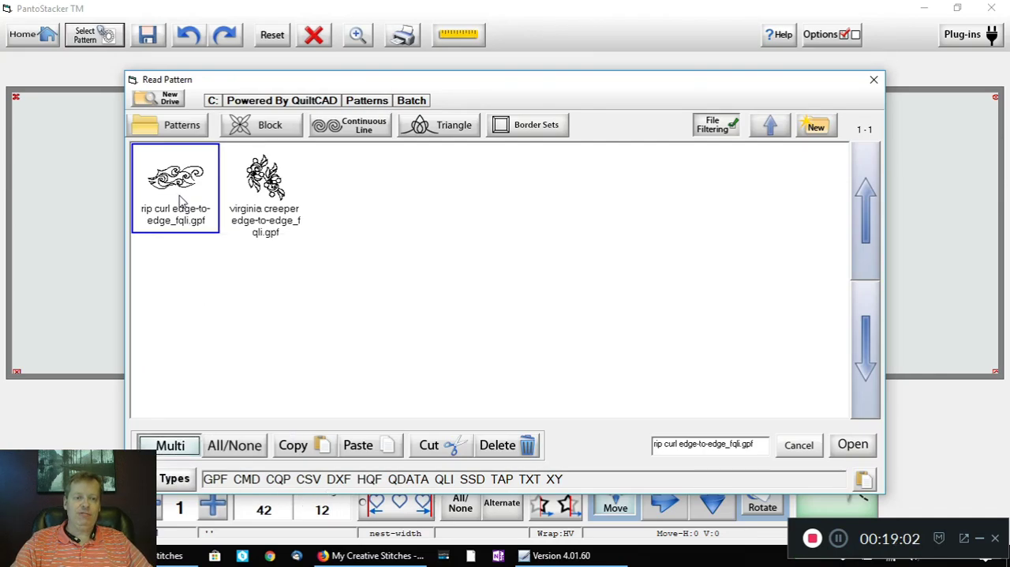
{"action": "left_click", "coordinate": [260, 193]}
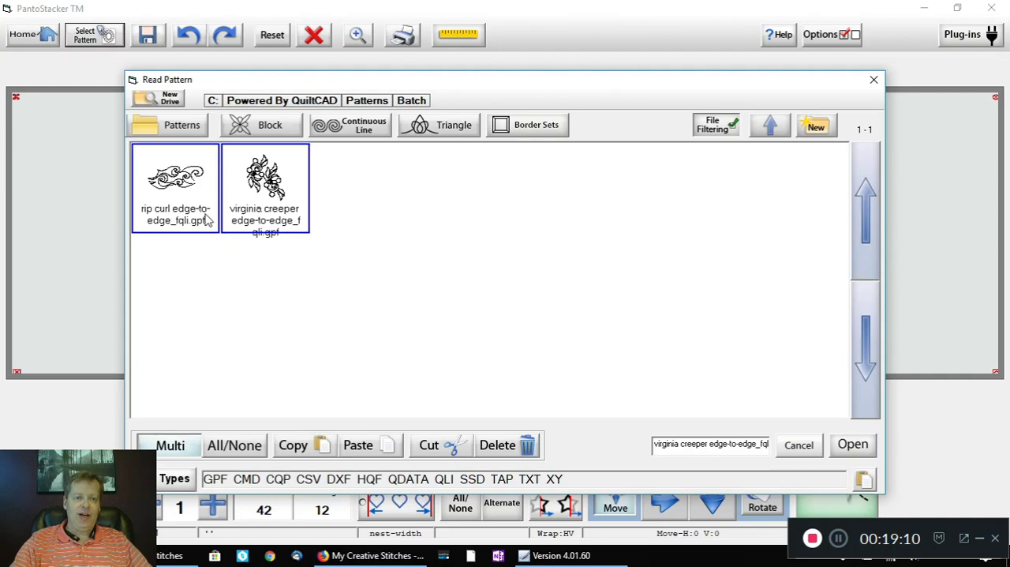
{"action": "left_click", "coordinate": [439, 446]}
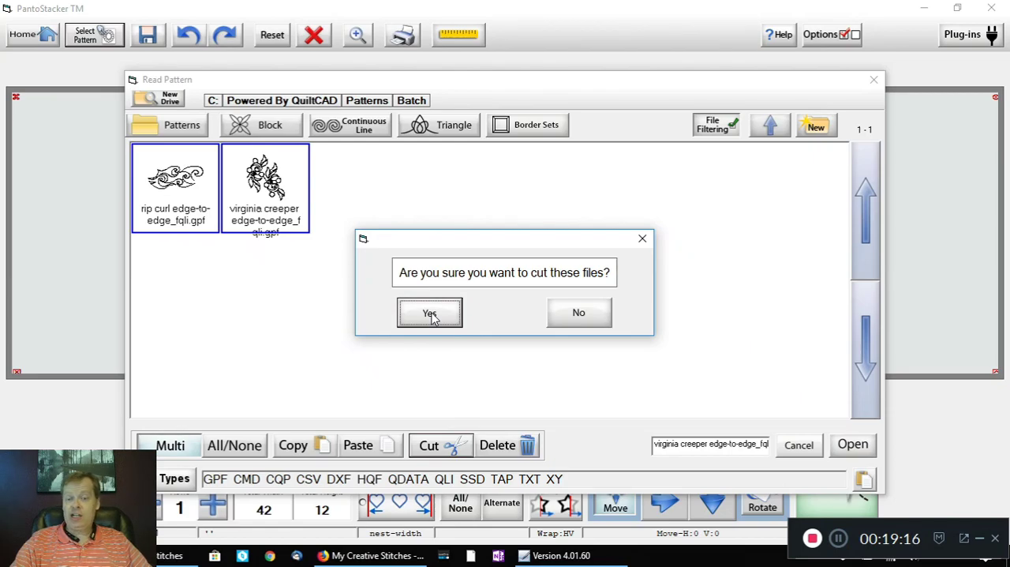
{"action": "left_click", "coordinate": [430, 315]}
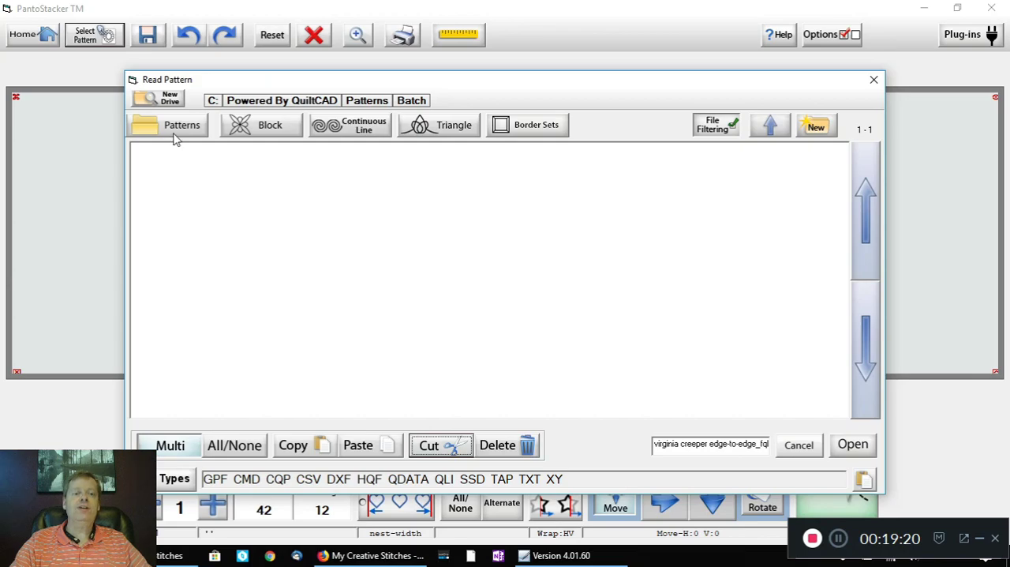
Step: Paste the two cut pattern files into the Patterns\Pantos\My Creative Stitches folder
{"action": "left_click", "coordinate": [771, 128]}
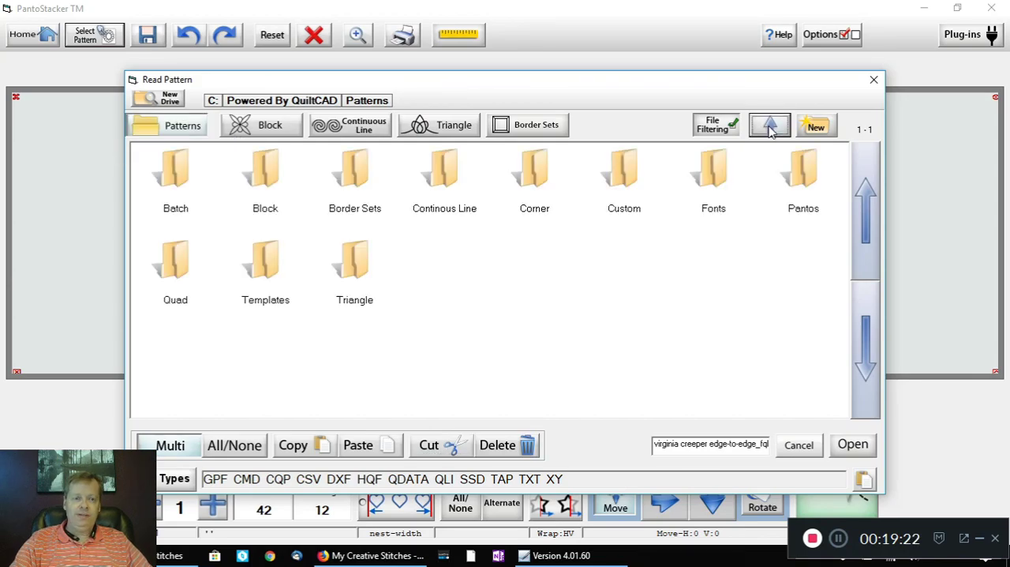
{"action": "double_click", "coordinate": [805, 175]}
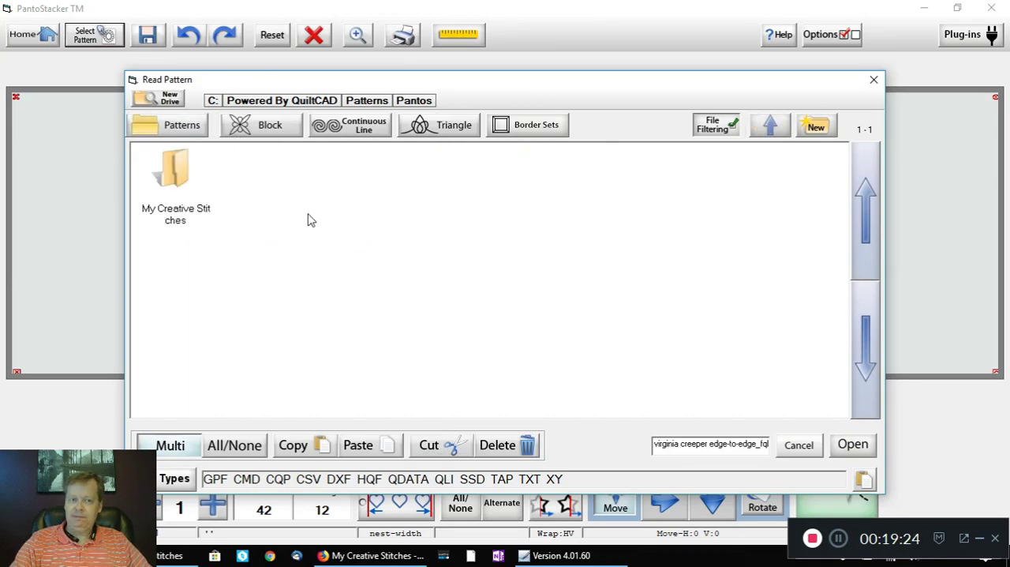
{"action": "double_click", "coordinate": [174, 188]}
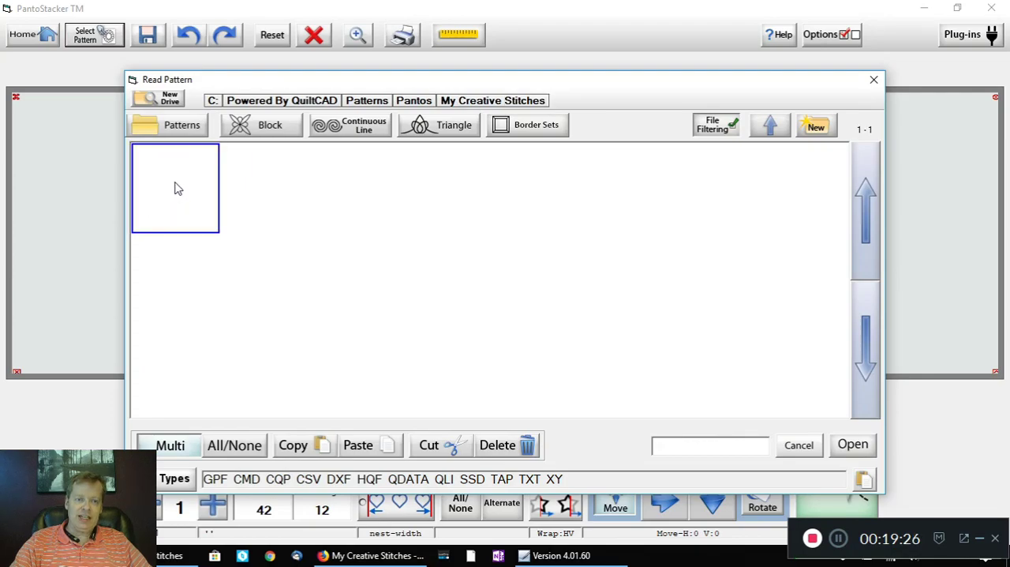
{"action": "left_click", "coordinate": [361, 445]}
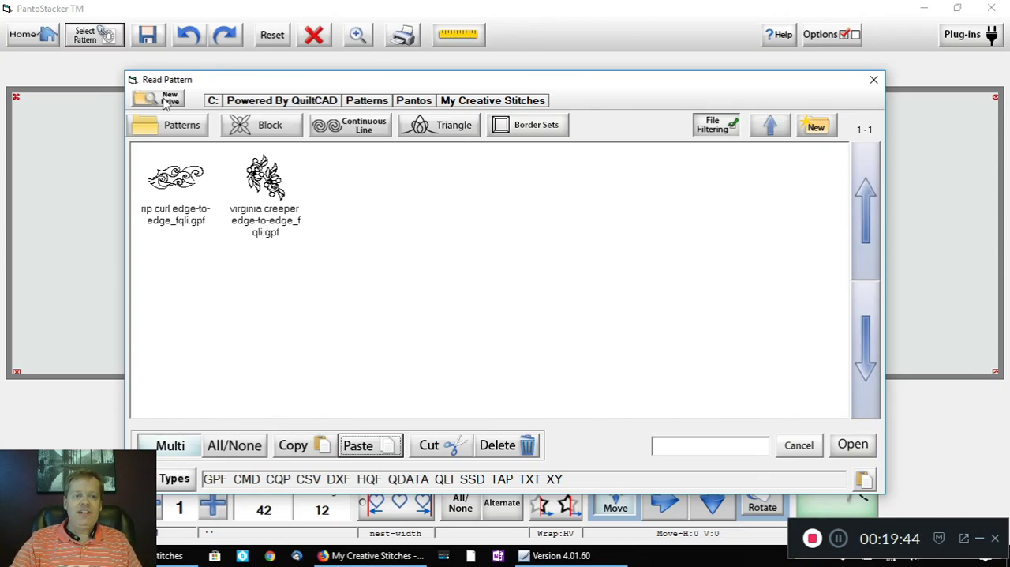
Step: Examine the main Patterns folder and the patterns stored in its Continous Line subfolder
{"action": "left_click", "coordinate": [774, 123]}
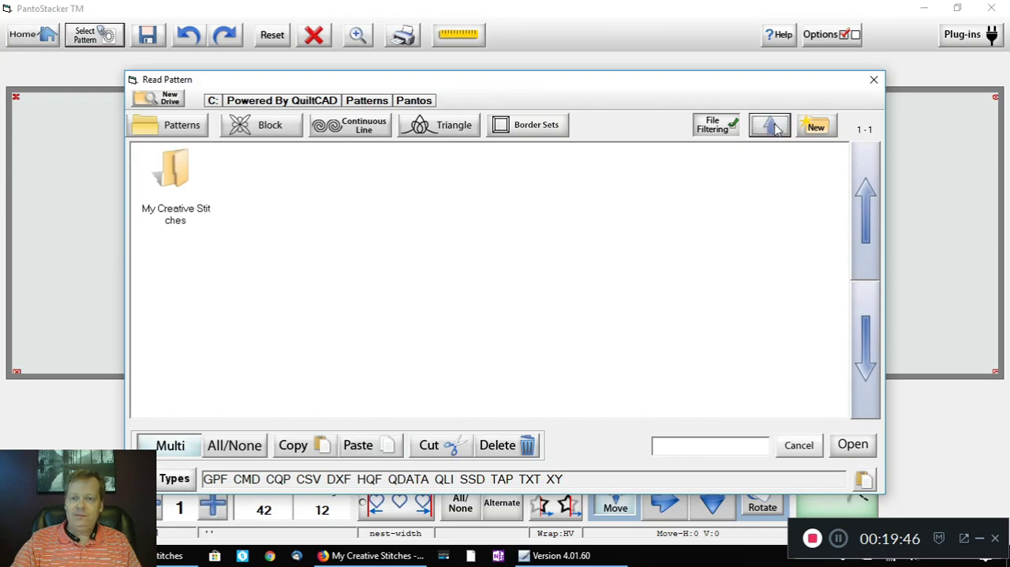
{"action": "left_click", "coordinate": [775, 126]}
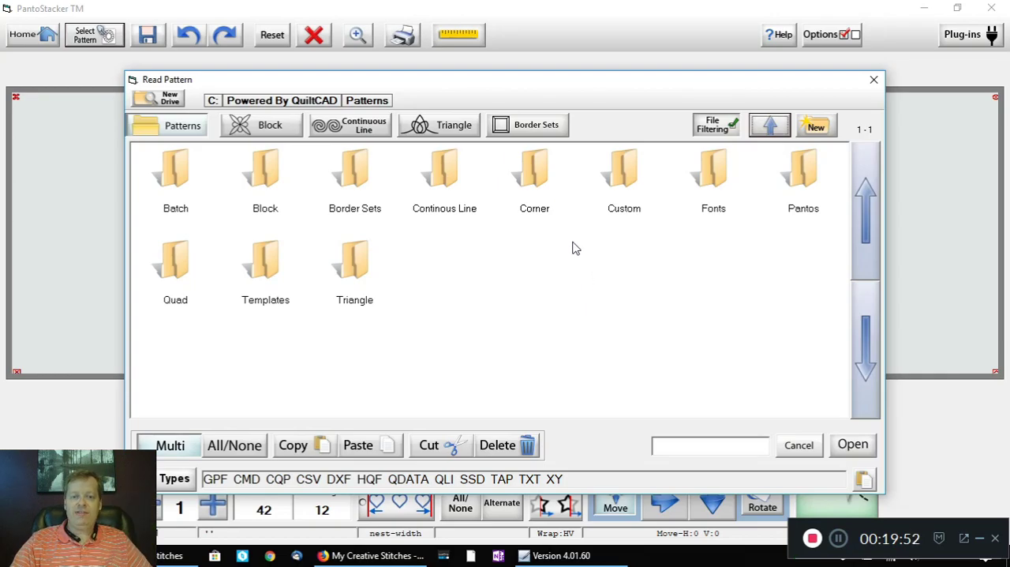
{"action": "left_click", "coordinate": [341, 128]}
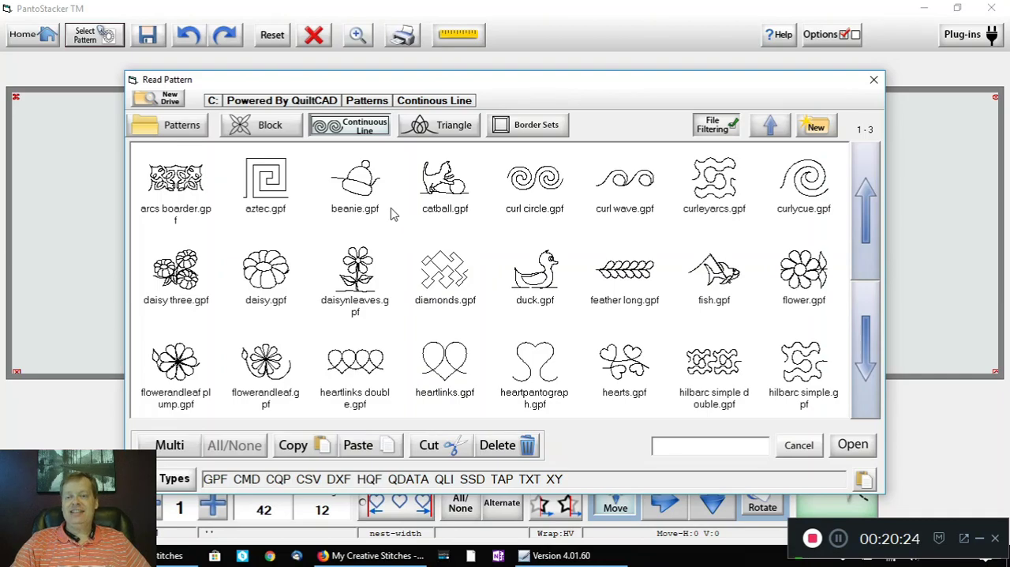
{"action": "left_click", "coordinate": [183, 128]}
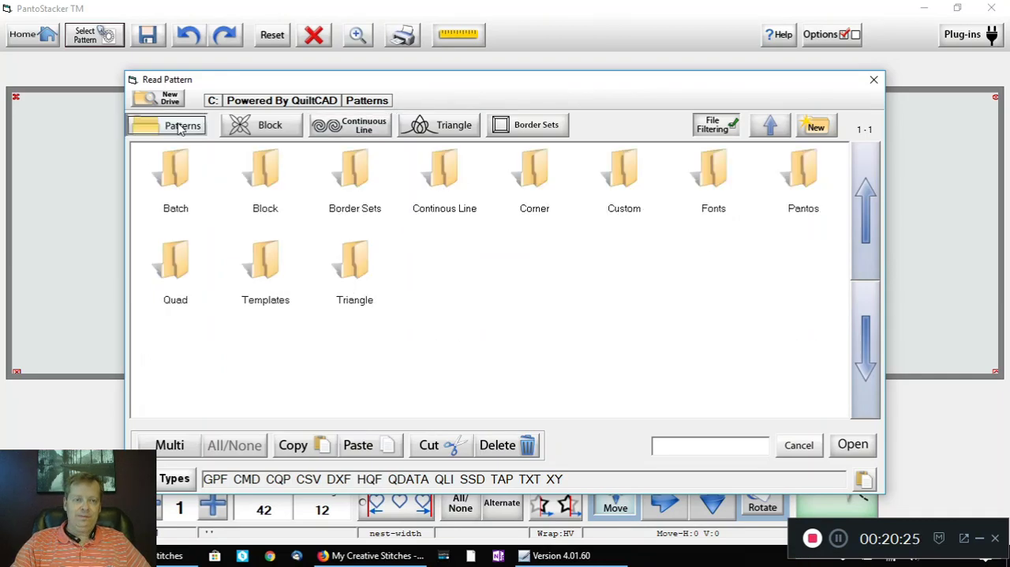
{"action": "double_click", "coordinate": [444, 179]}
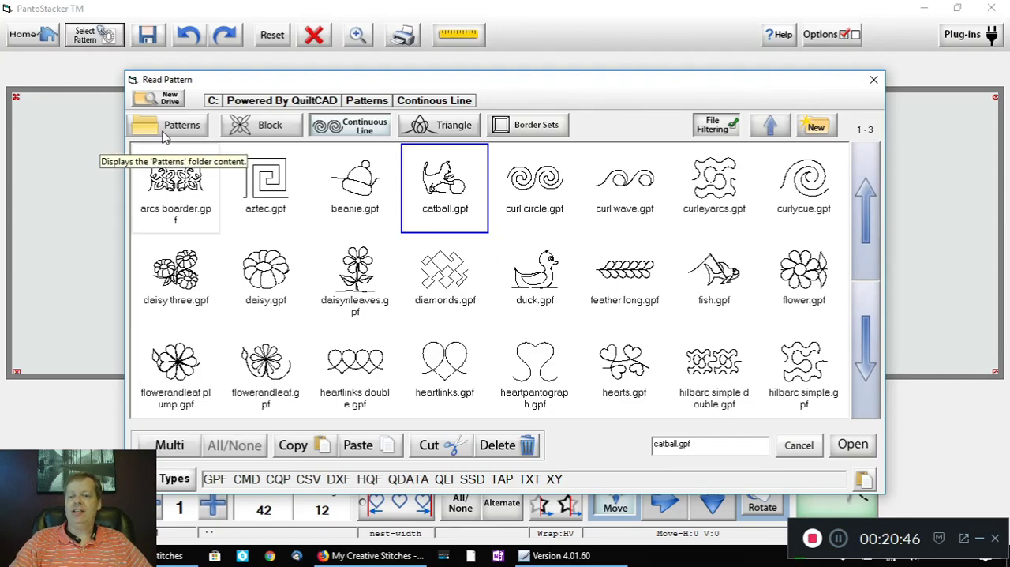
Step: Load virginia creeper edge-to-edge_fqli.gpf from the Patterns\Pantos\My Creative Stitches folder into the layout
{"action": "left_click", "coordinate": [180, 129]}
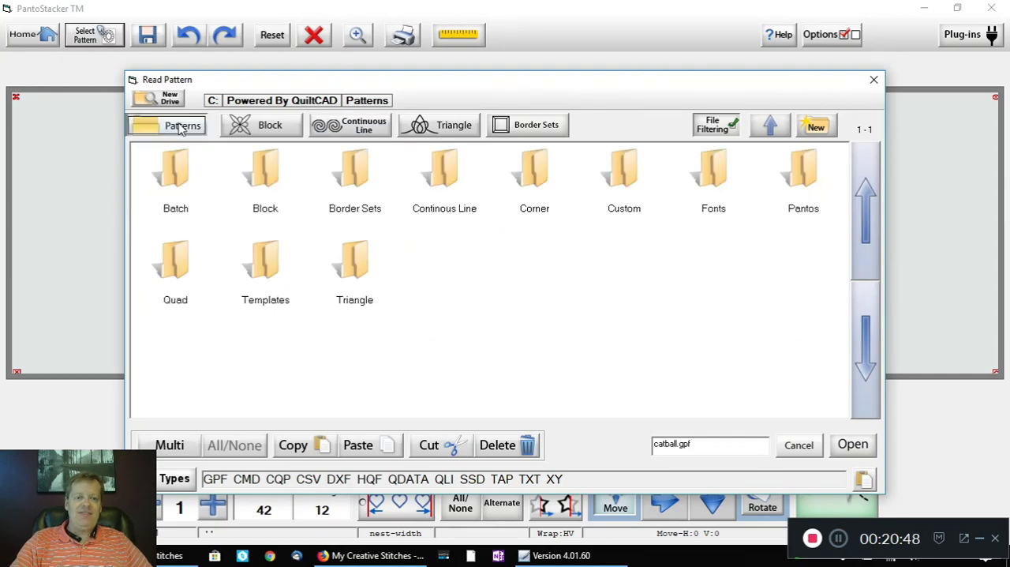
{"action": "double_click", "coordinate": [804, 179]}
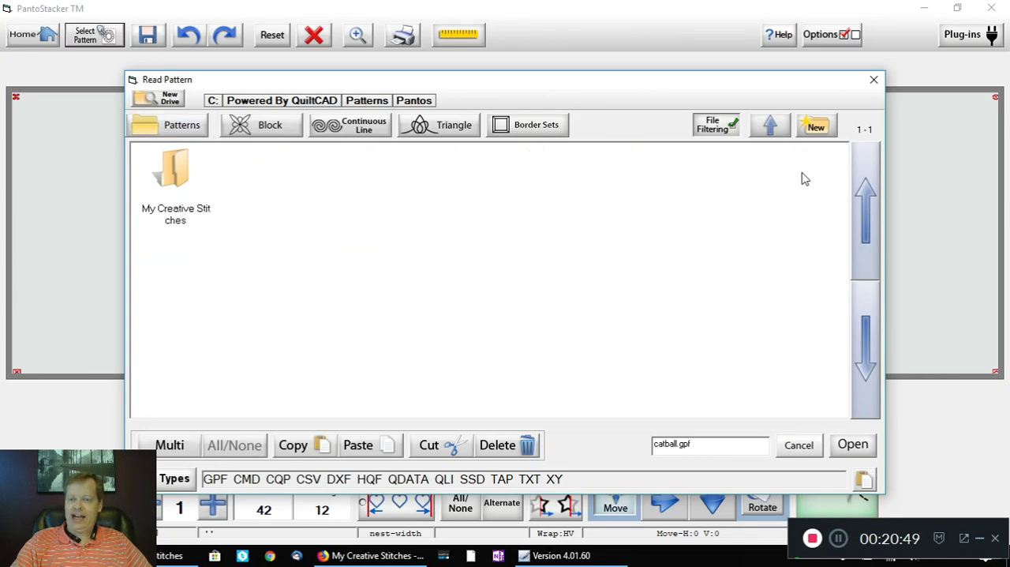
{"action": "double_click", "coordinate": [175, 176]}
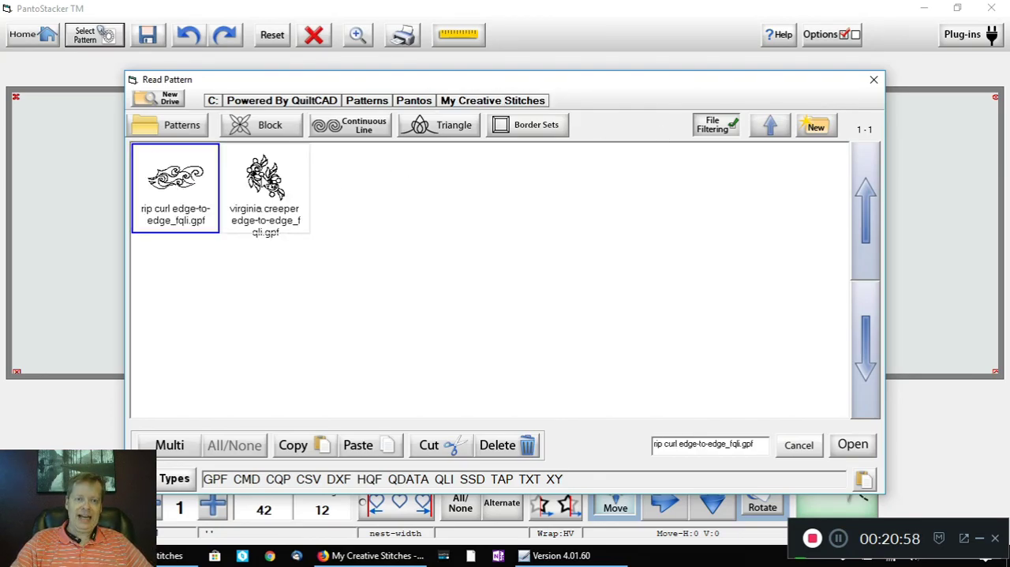
{"action": "double_click", "coordinate": [264, 180]}
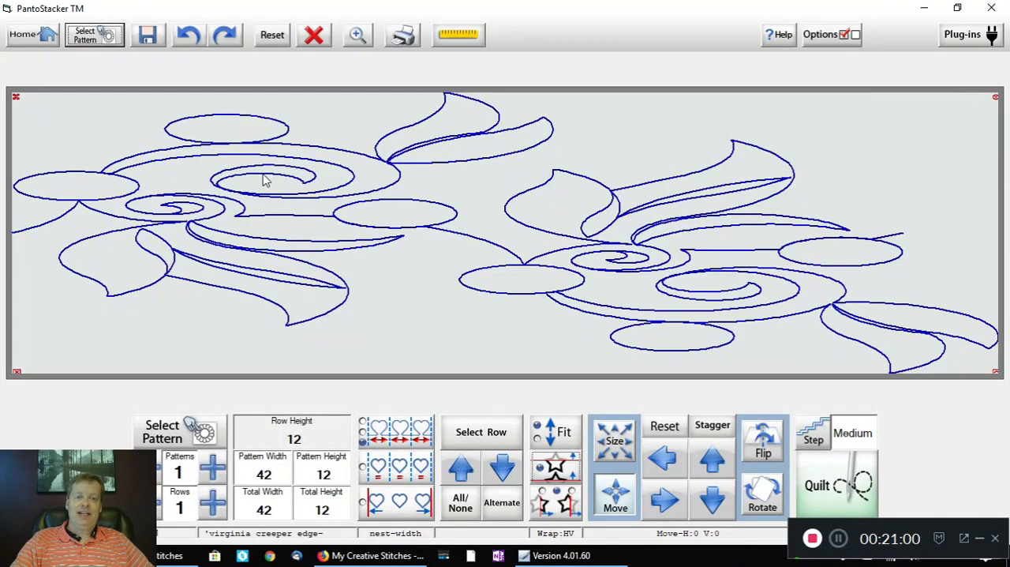